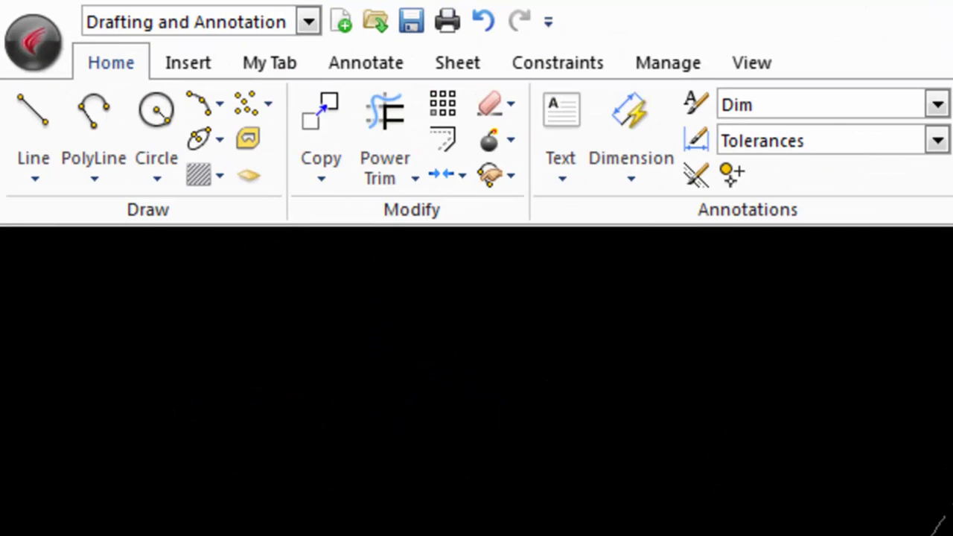
- Switch the ribbon to the Constraints tab to show the parametric constraint tools
left_click(557, 63)
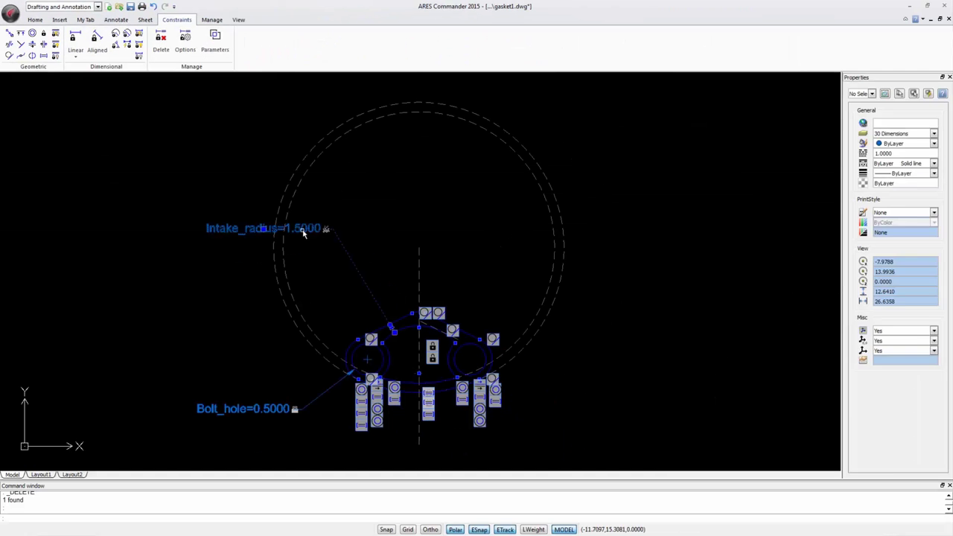
- Edit the gasket's Intake_radius constraint in place to 3.0000
left_click(299, 230)
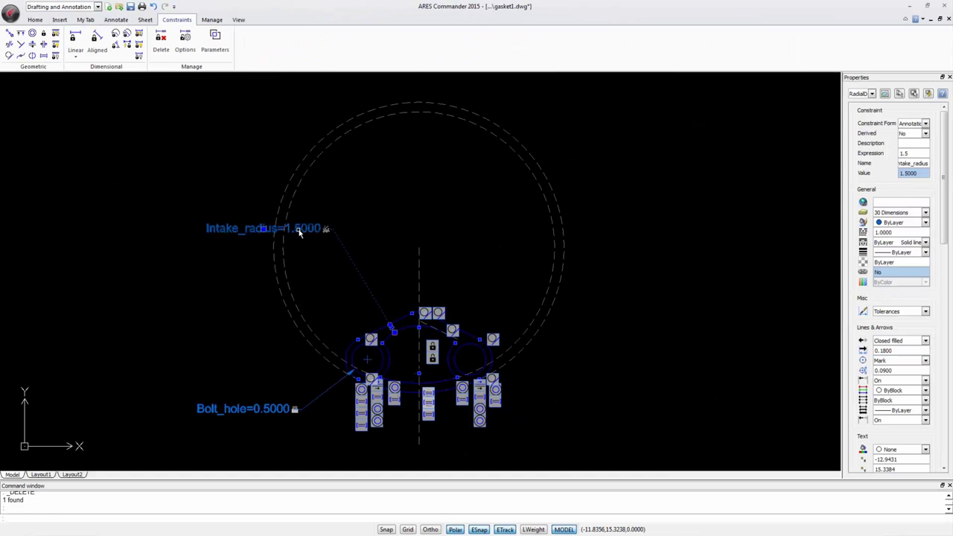
double_click(299, 233)
left_click_drag(285, 231, 325, 236)
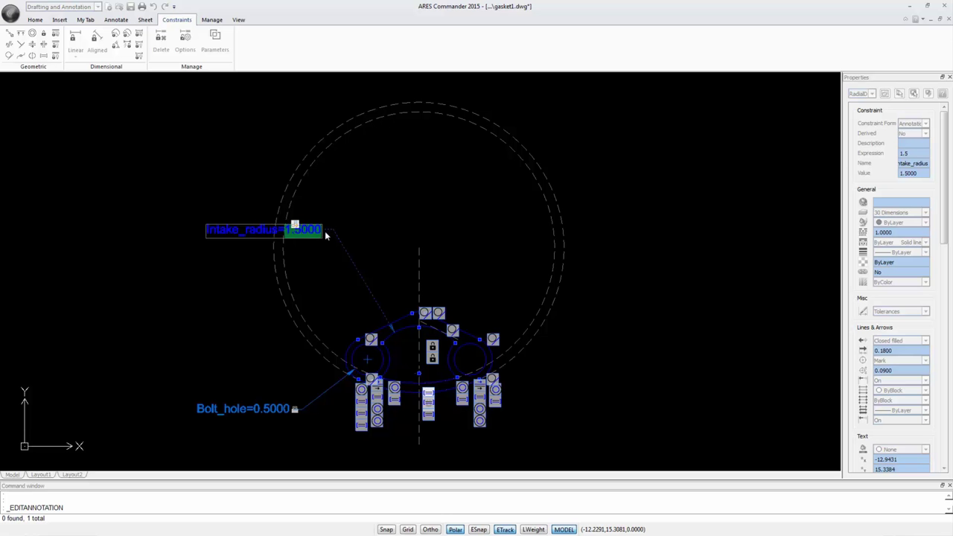
type("2")
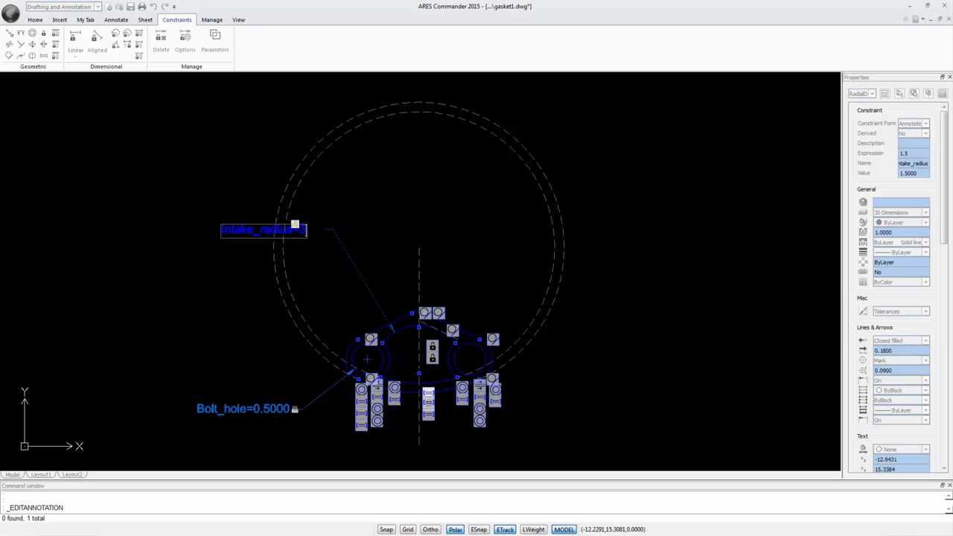
key("Return")
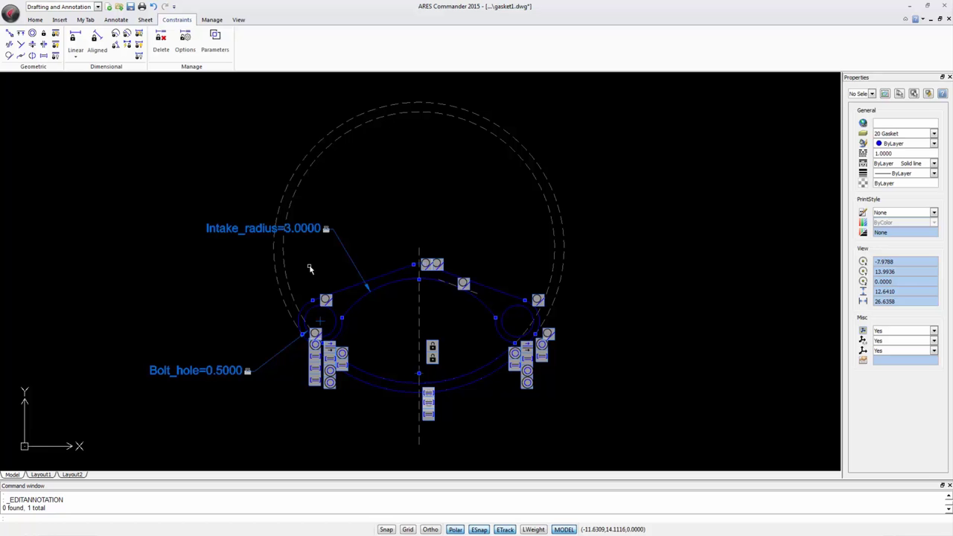
- Edit the Bolt_hole constraint in place to 0.8000
left_click(221, 377)
double_click(222, 374)
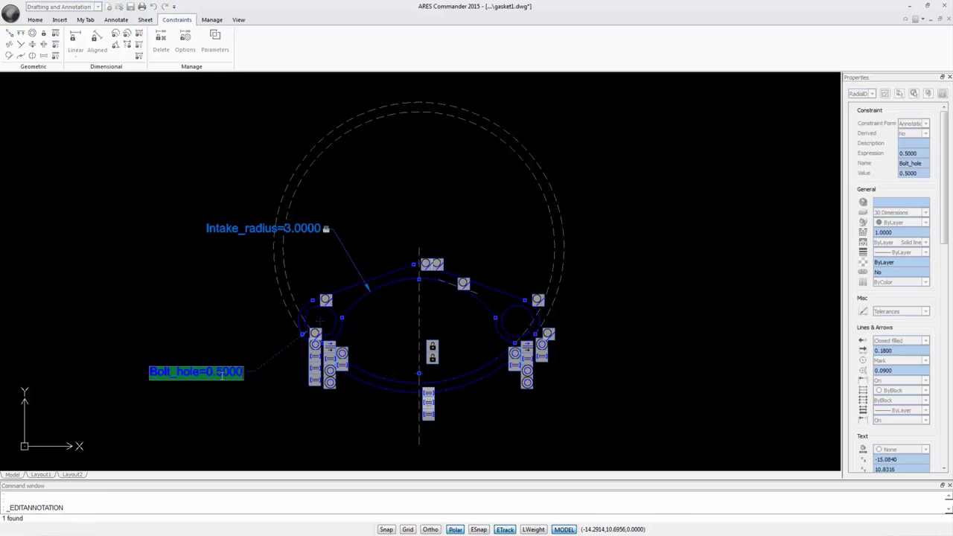
left_click(221, 377)
left_click_drag(217, 374, 251, 376)
type("8000")
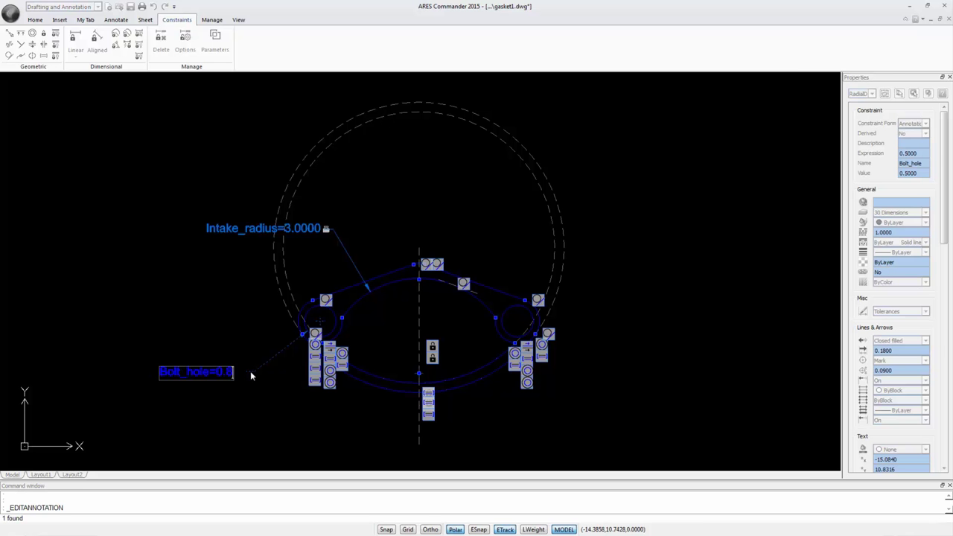
key("Return")
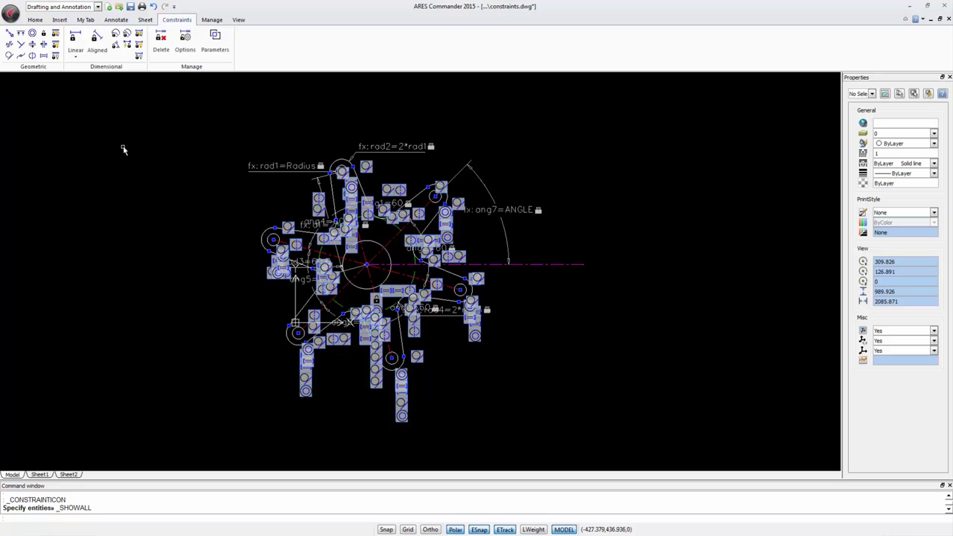
- Hide all constraint icons, then select a line, the centre circle and the whole part to reveal their constraints
left_click(54, 57)
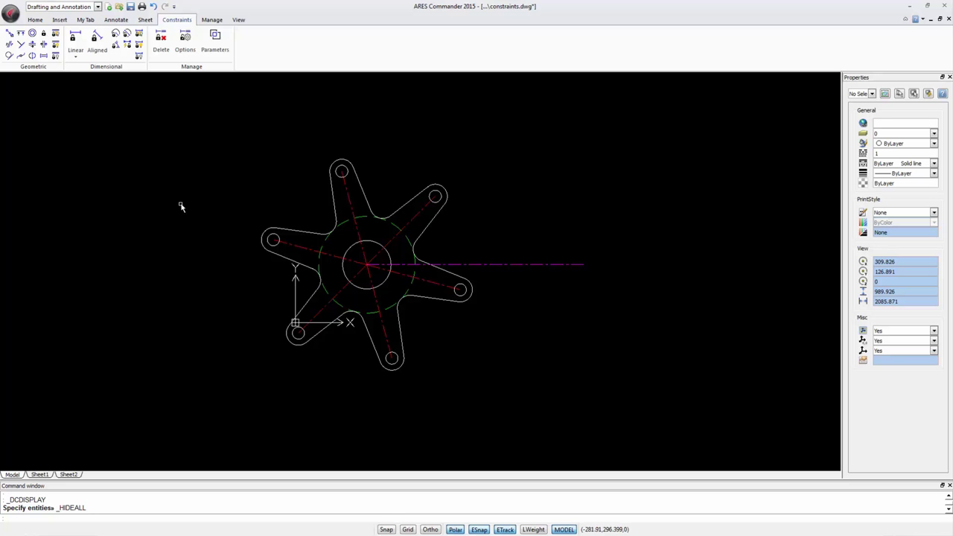
left_click(309, 234)
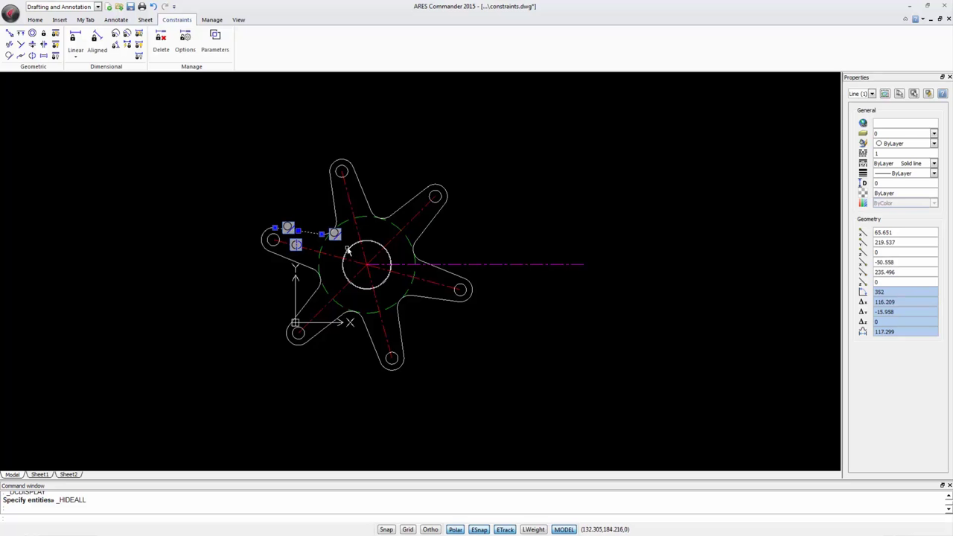
left_click(345, 274)
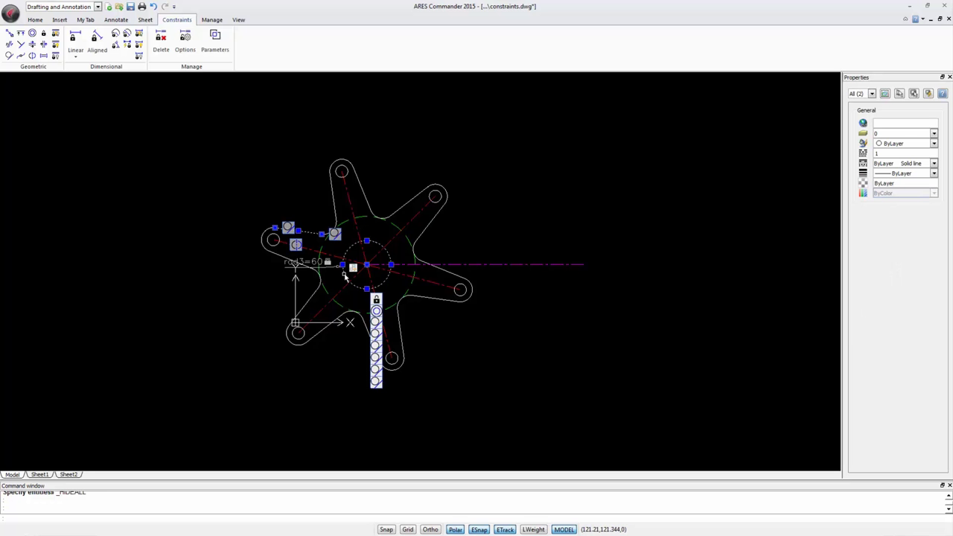
key("Escape")
left_click(233, 129)
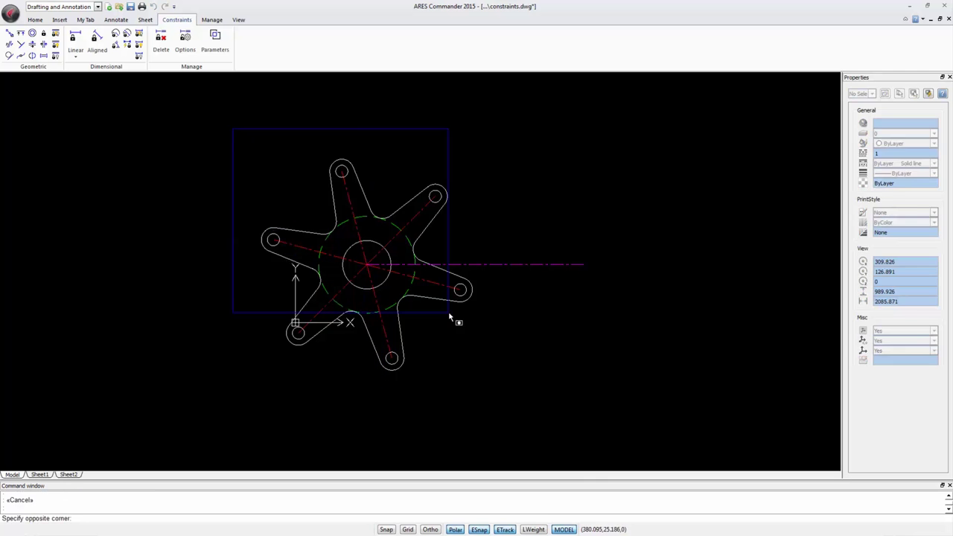
left_click(493, 384)
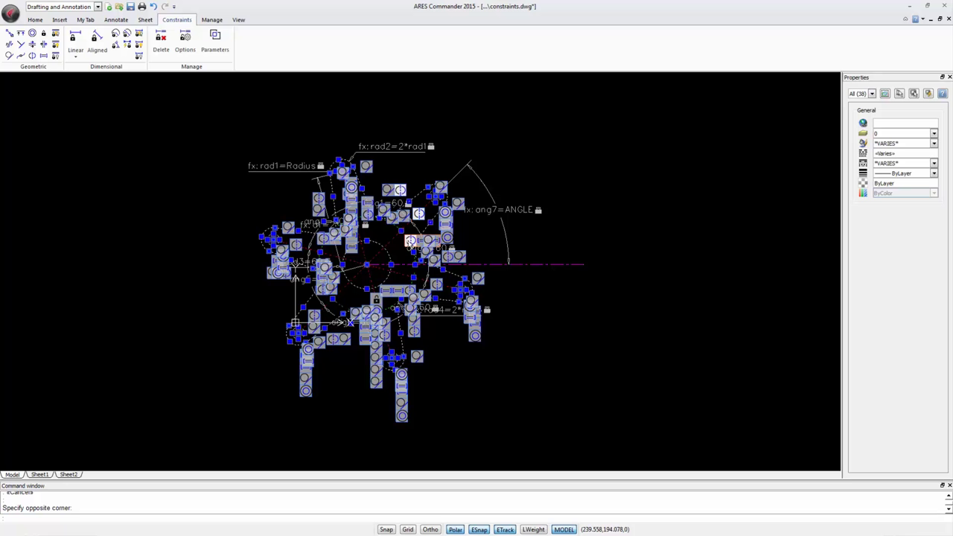
- Drag the centre circle's rad3 grip outward, growing it from 60 to about 95.891 so the star resizes
scroll(328, 268, "up", 1)
scroll(322, 265, "up", 3)
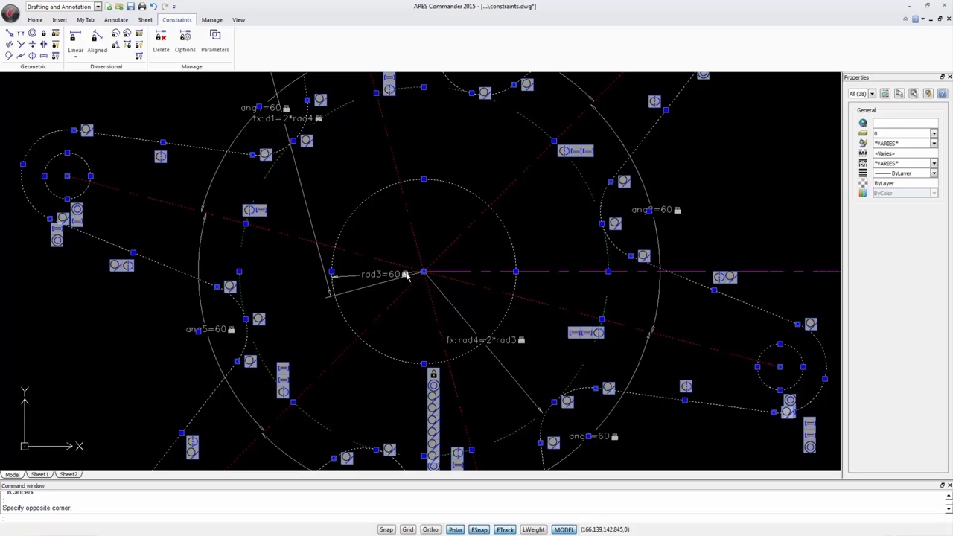
key("Escape")
left_click(340, 274)
scroll(350, 253, "up", 3)
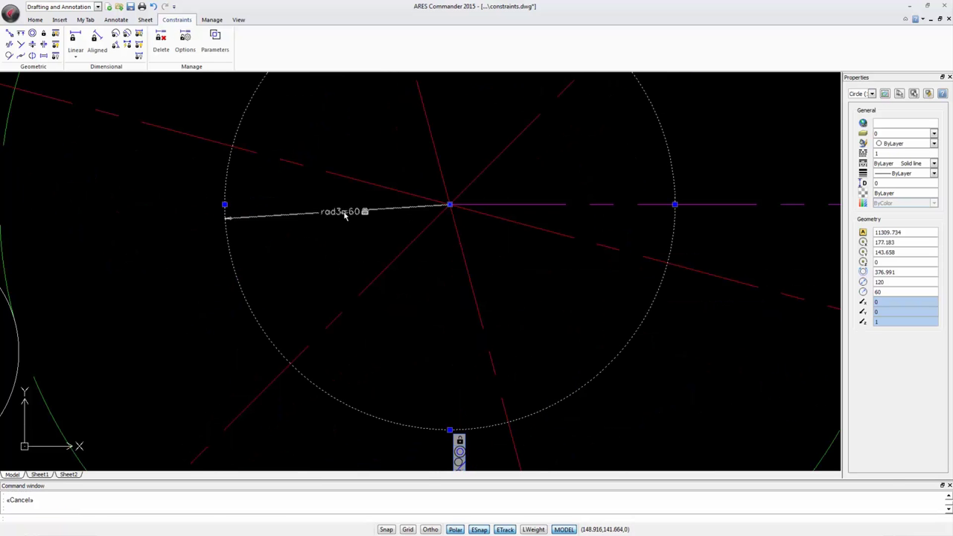
scroll(345, 215, "down", 3)
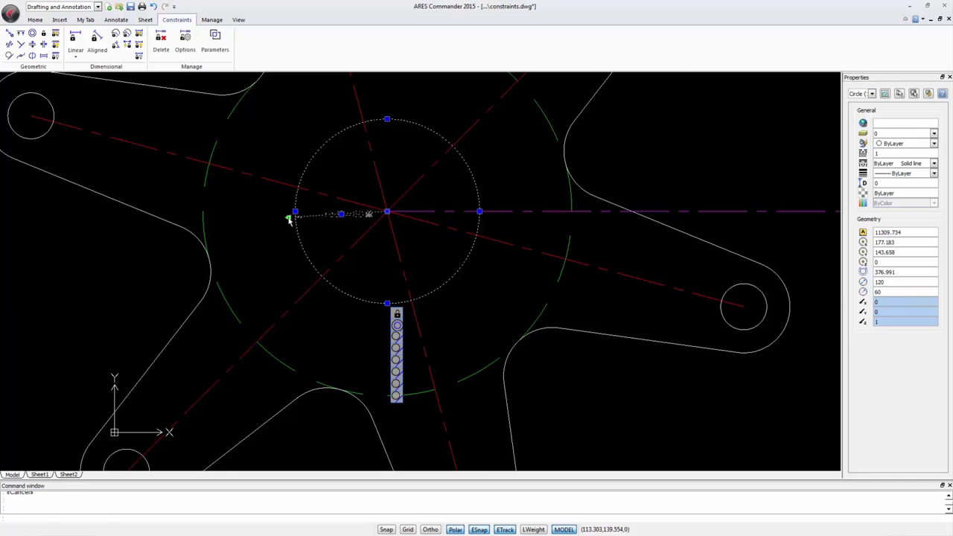
left_click(289, 218)
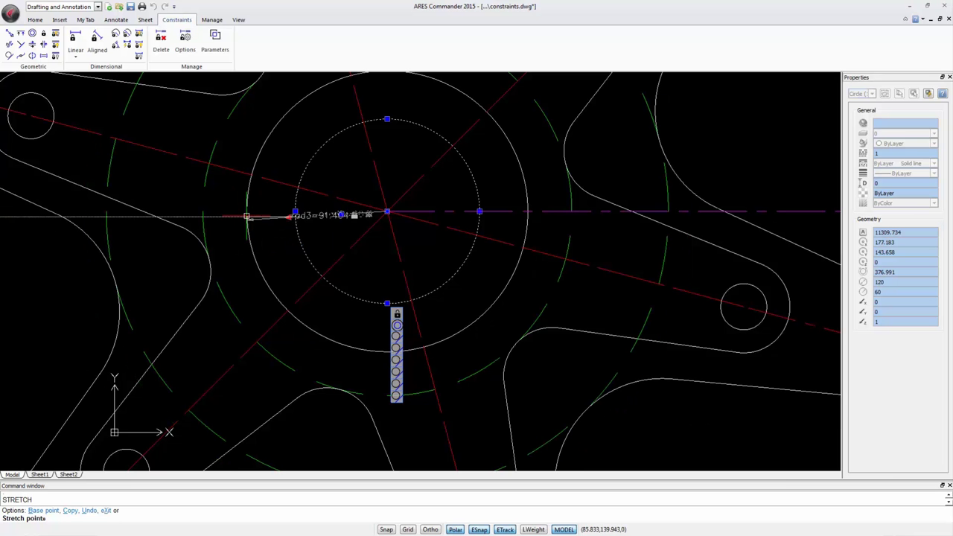
scroll(246, 217, "down", 4)
left_click(243, 215)
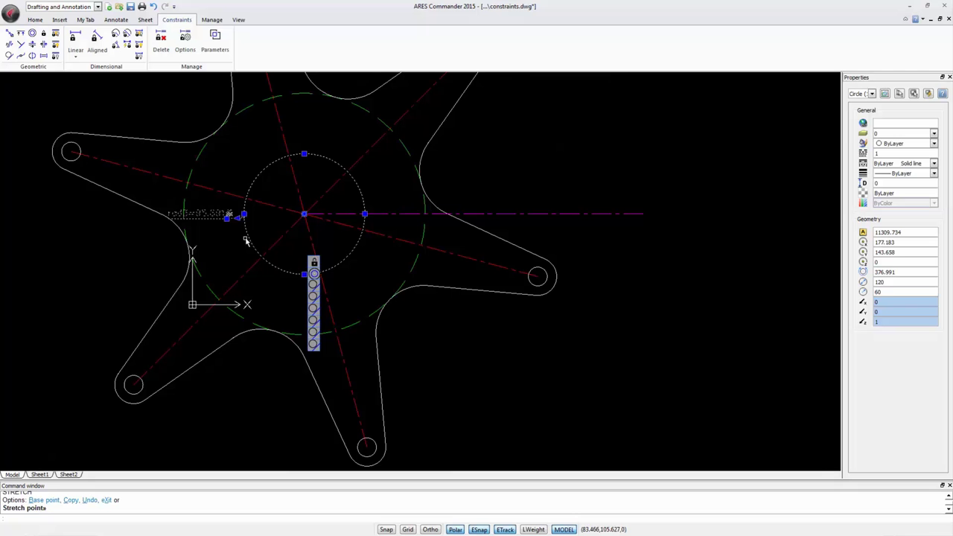
scroll(393, 302, "down", 3)
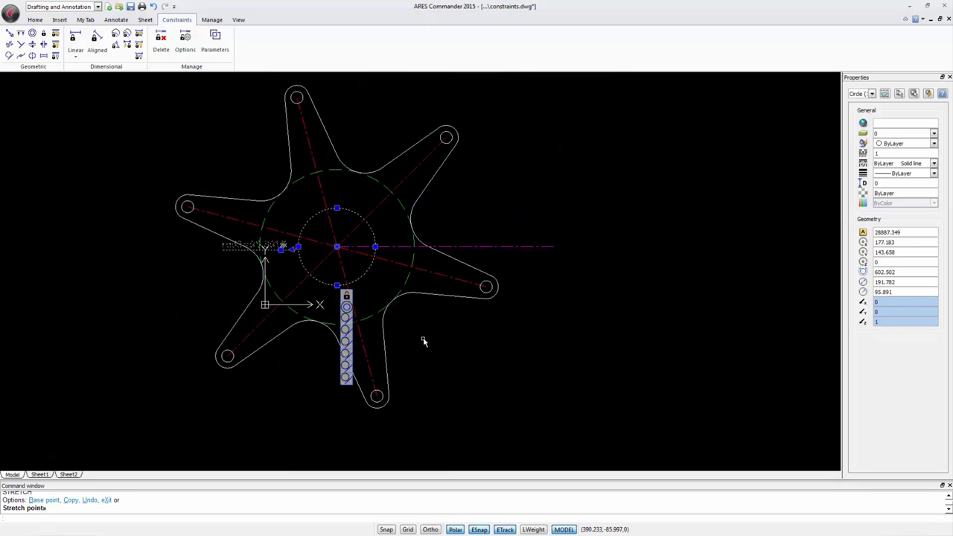
middle_click_drag(424, 340, 407, 376)
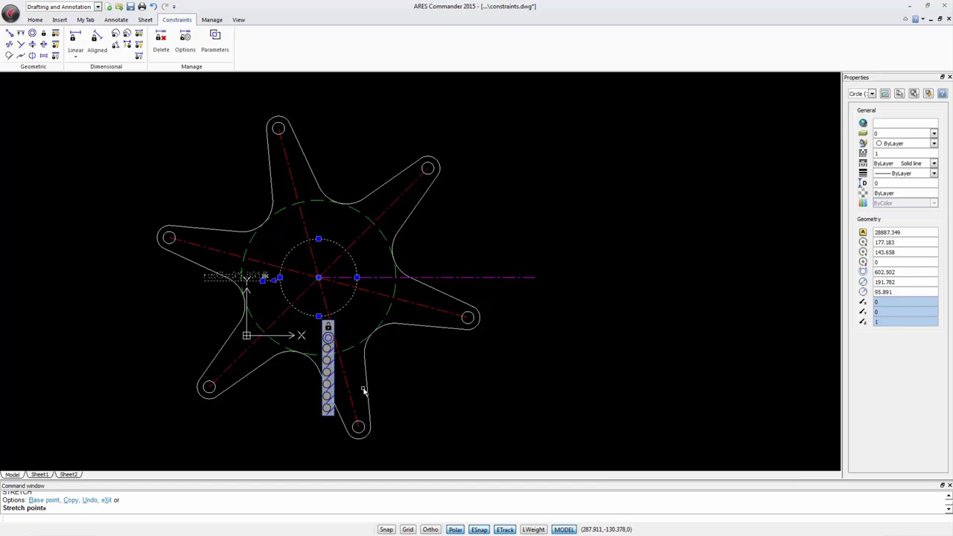
key("Escape")
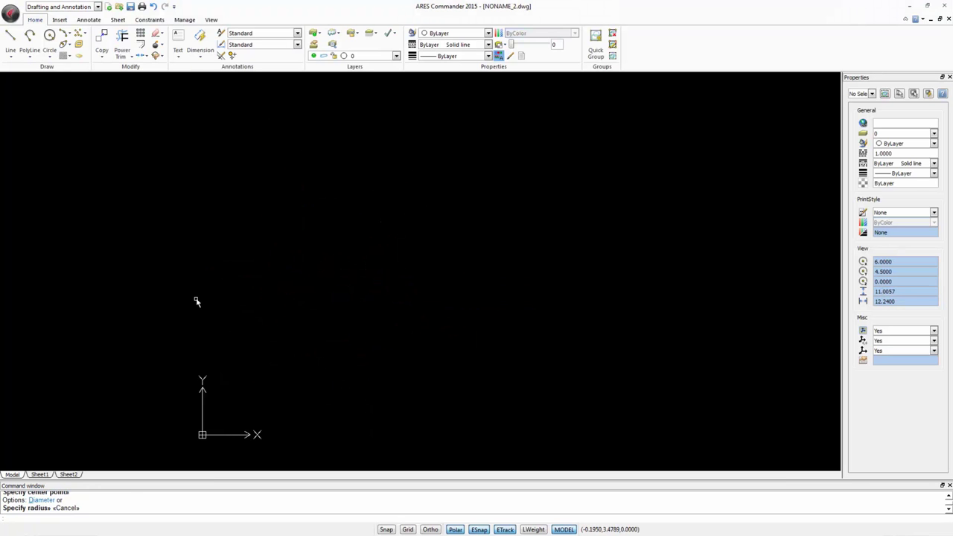
- Draw a circle in the new NONAME_2 drawing
left_click(49, 37)
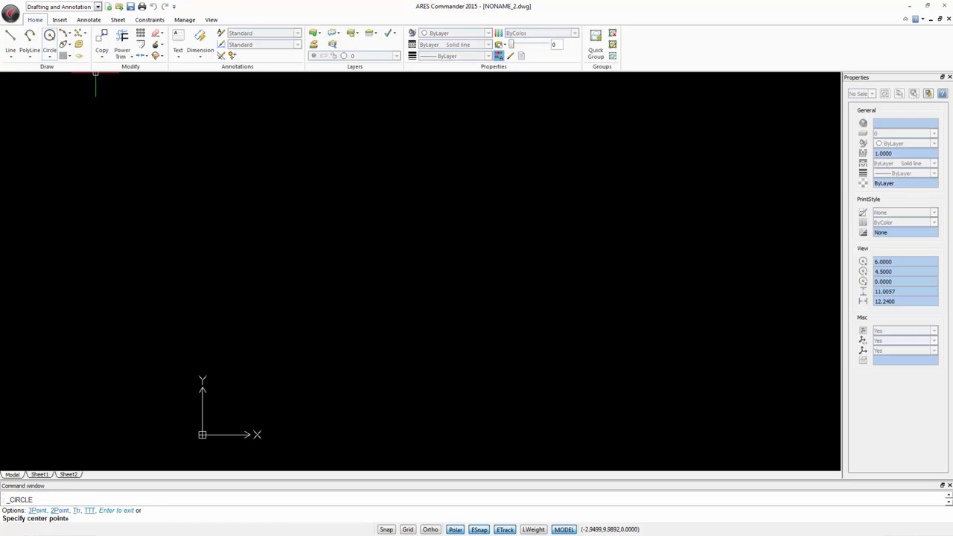
left_click(352, 289)
left_click(409, 246)
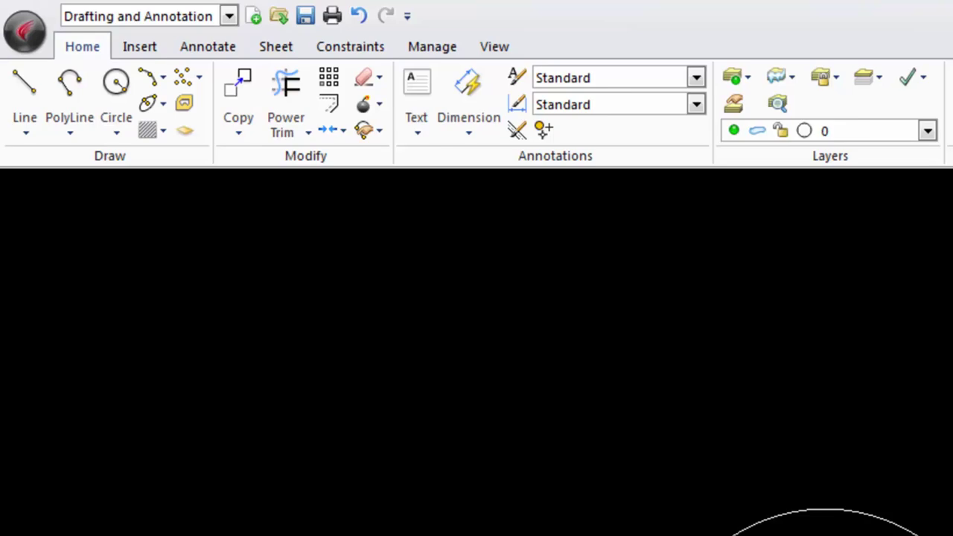
- Add a diameter constraint dia1 to the circle and change its value from 4.0258 to 5
left_click(494, 65)
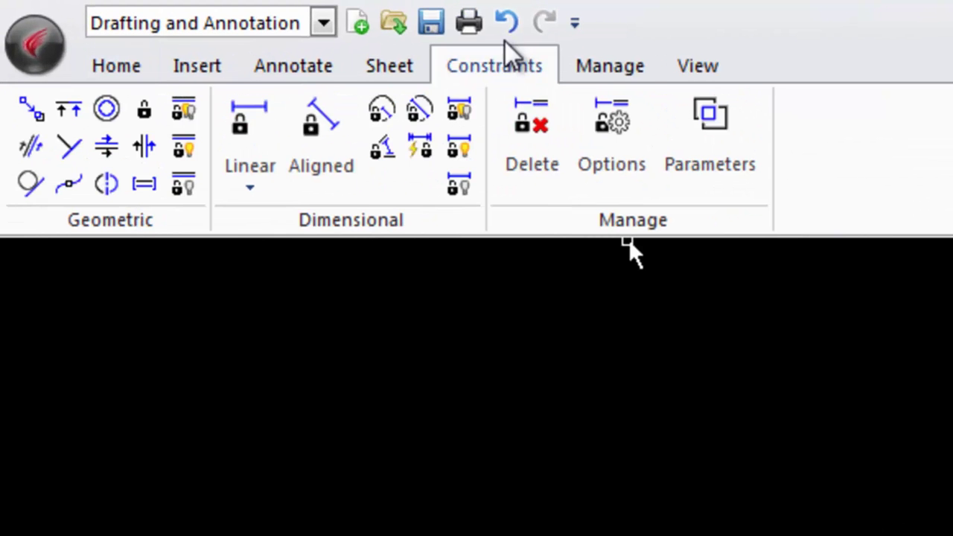
left_click(419, 114)
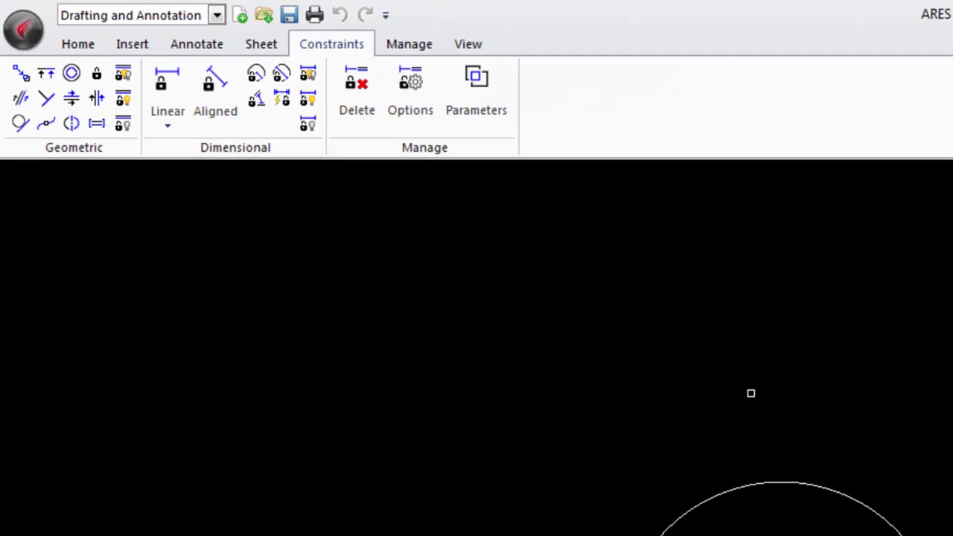
left_click(404, 239)
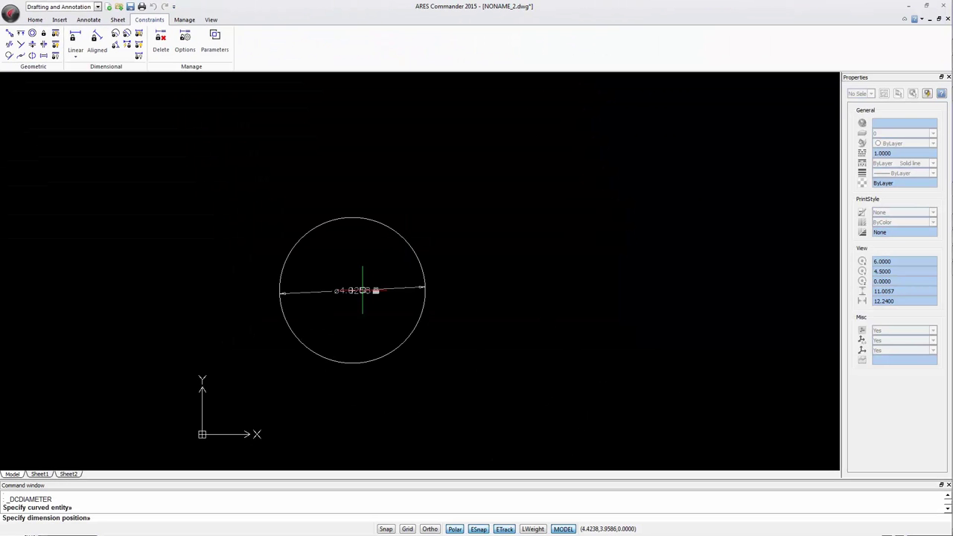
left_click(369, 310)
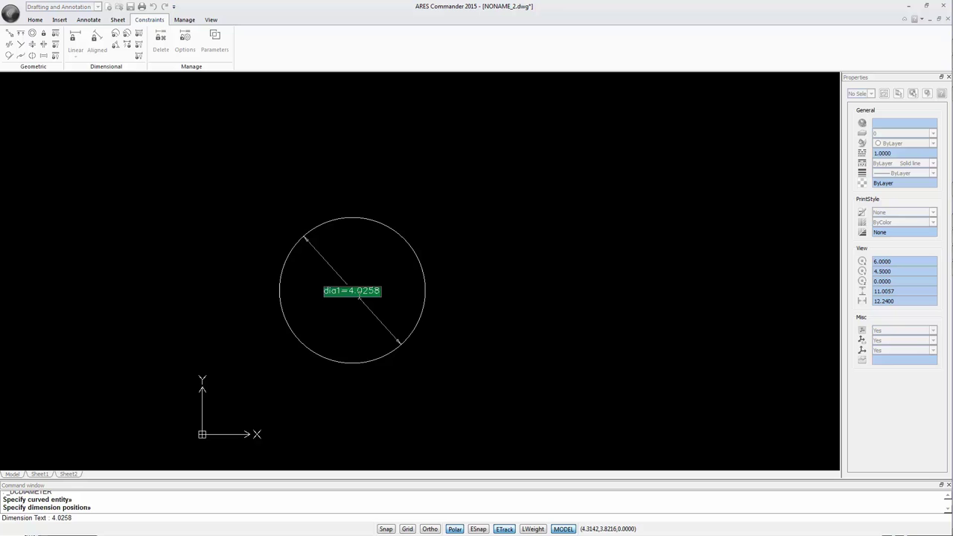
left_click(357, 292)
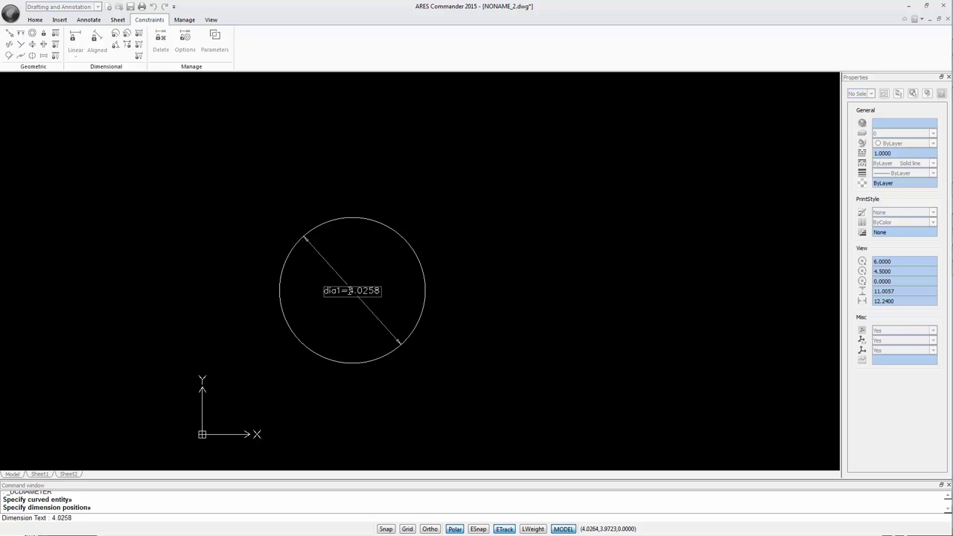
double_click(386, 292)
type("5")
key("Return")
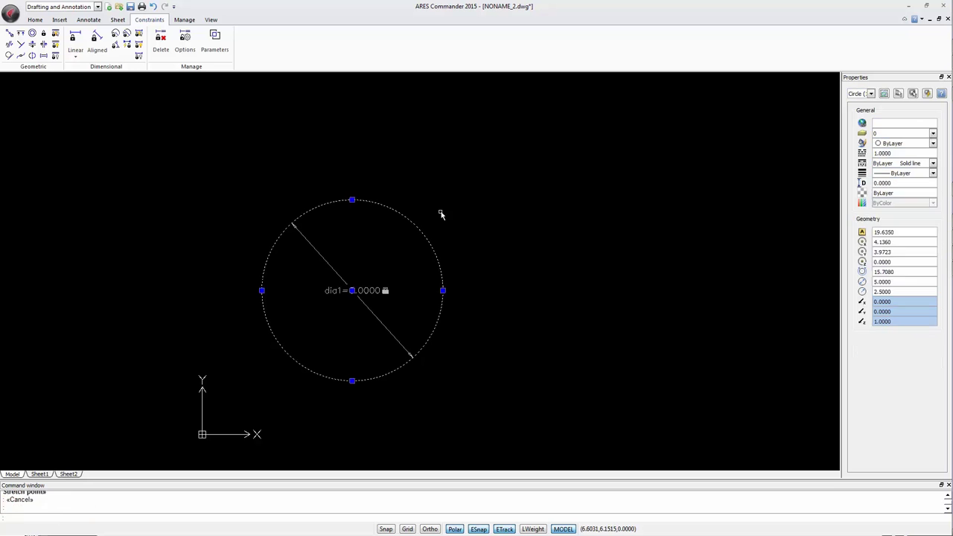
key("Escape")
key("Escape")
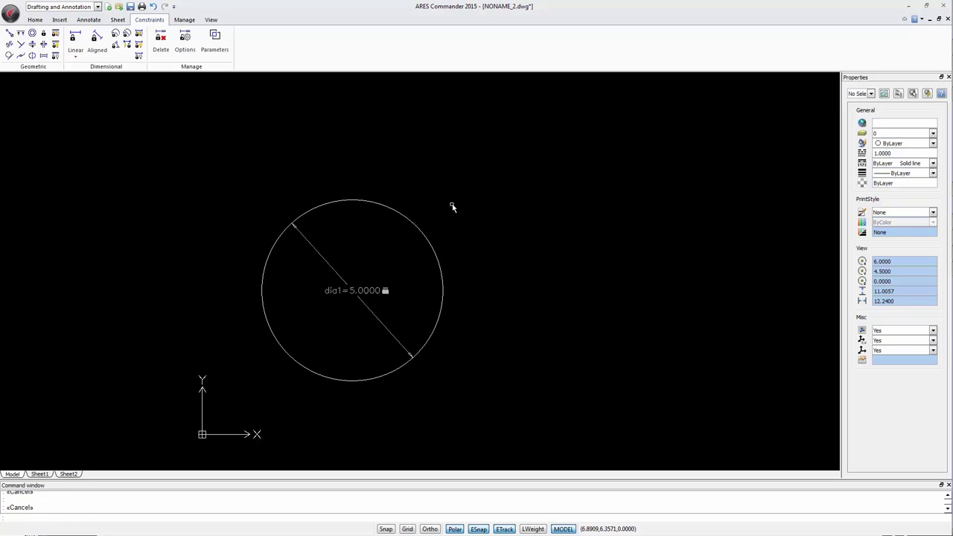
- Drag the dia1 dimension's lower grip inward, shrinking the circle to a 2.9238 diameter
left_click(395, 209)
left_click(352, 199)
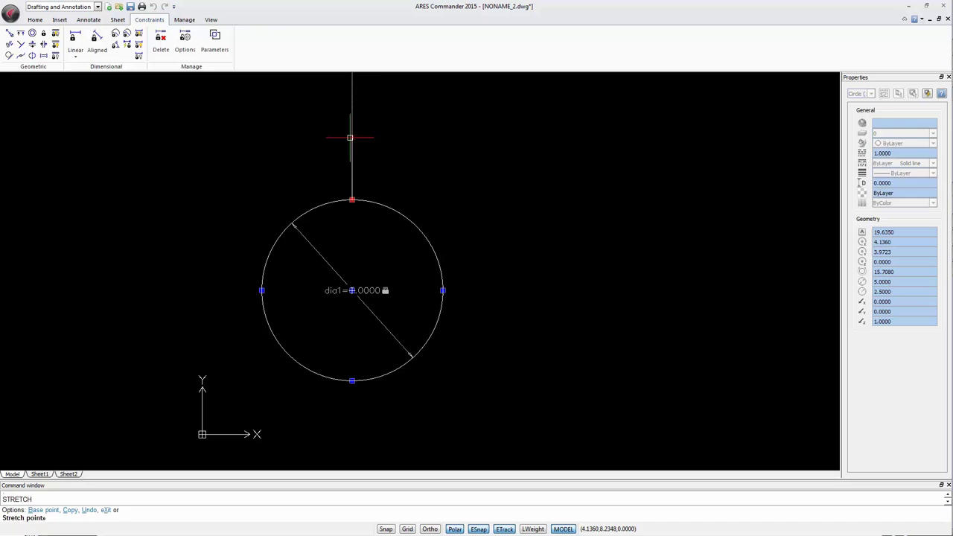
left_click(353, 201)
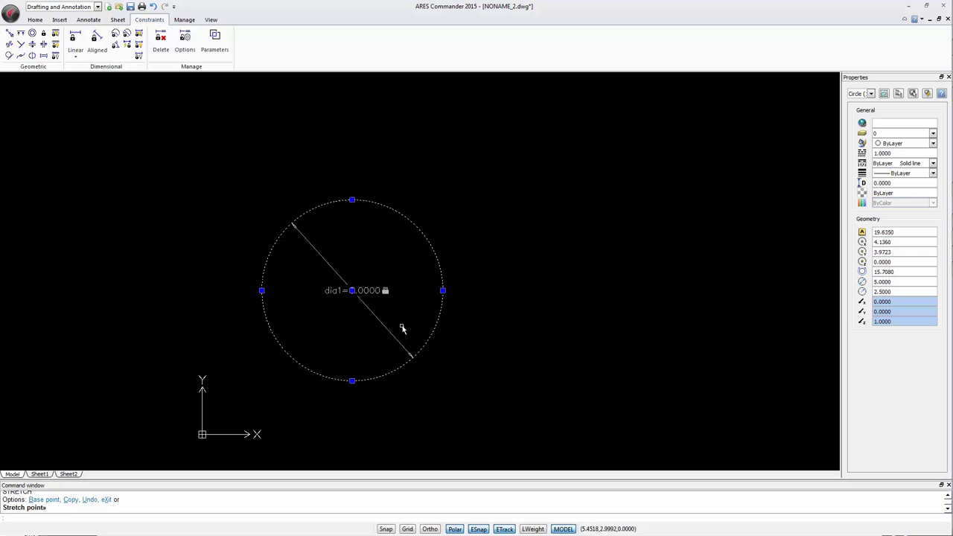
left_click(366, 309)
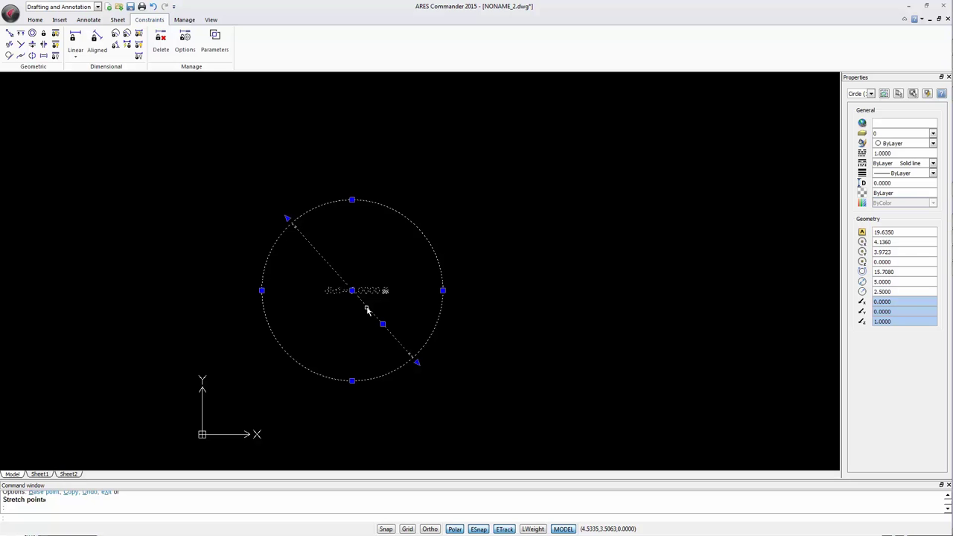
key("Escape")
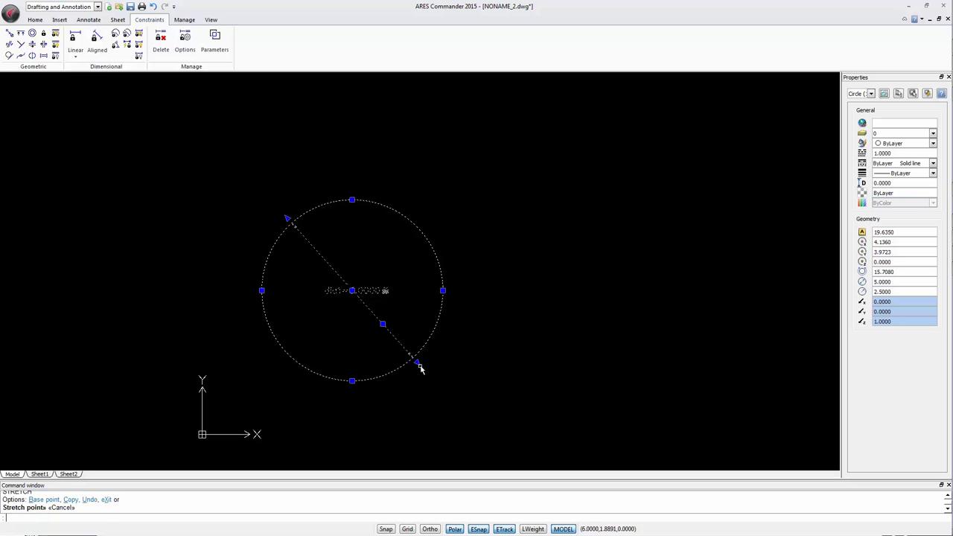
left_click(417, 365)
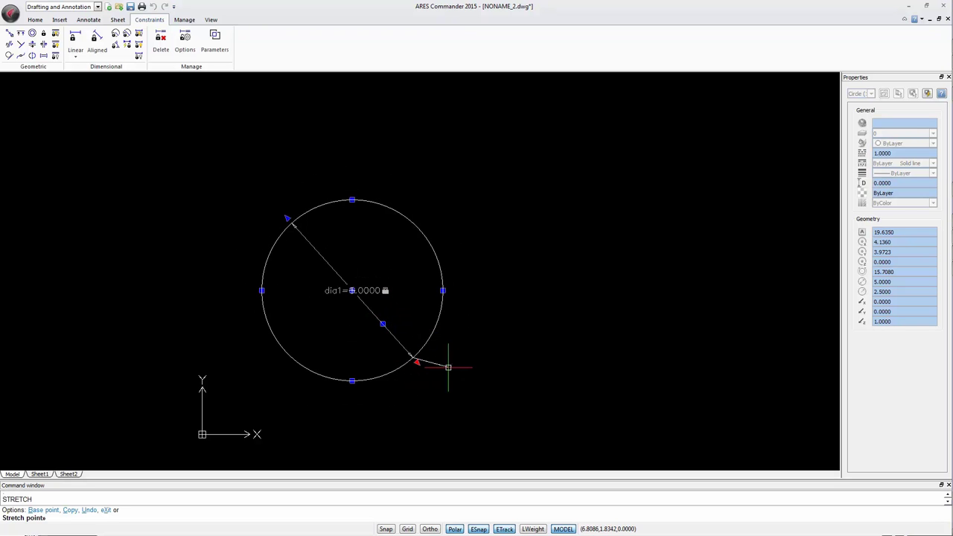
left_click(392, 335)
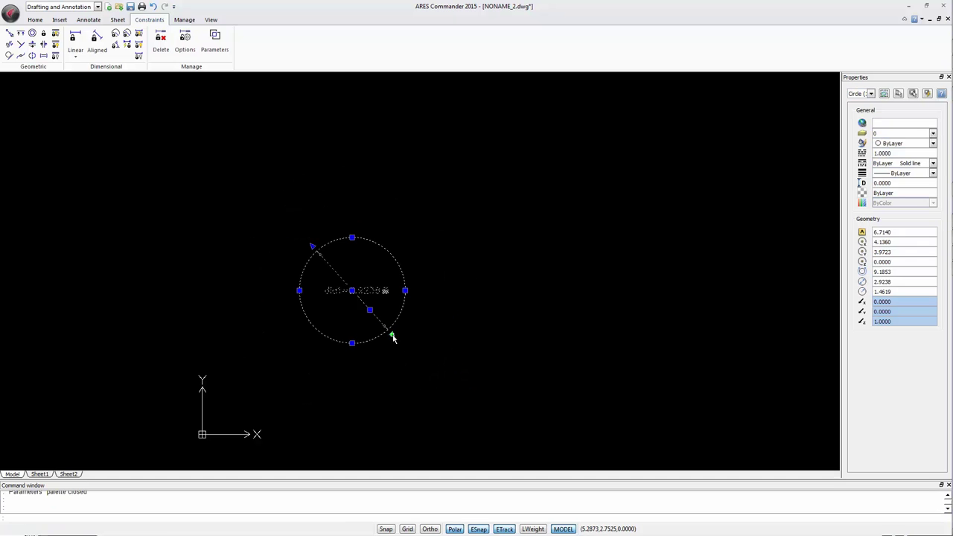
- In the Parameters palette, set the dia1 expression to 3.5
left_click(216, 43)
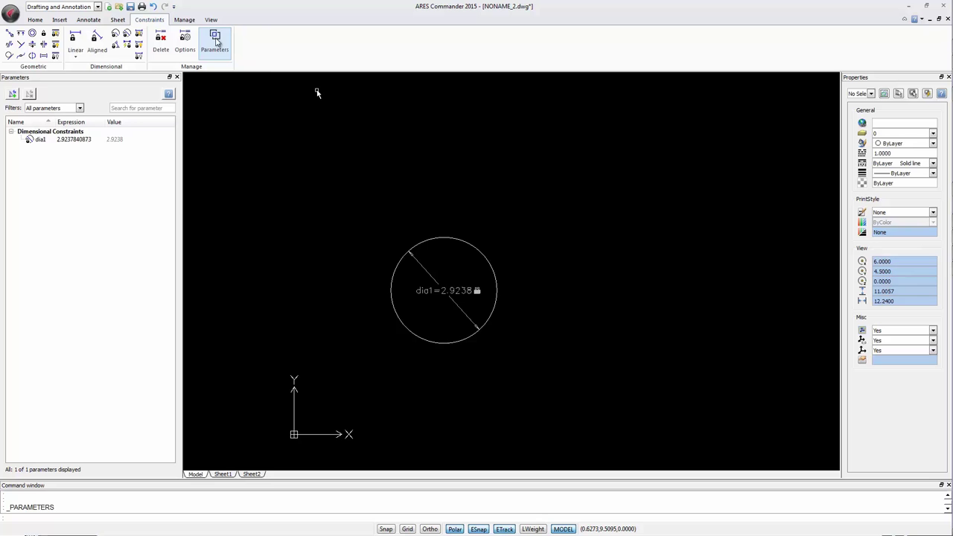
left_click(71, 140)
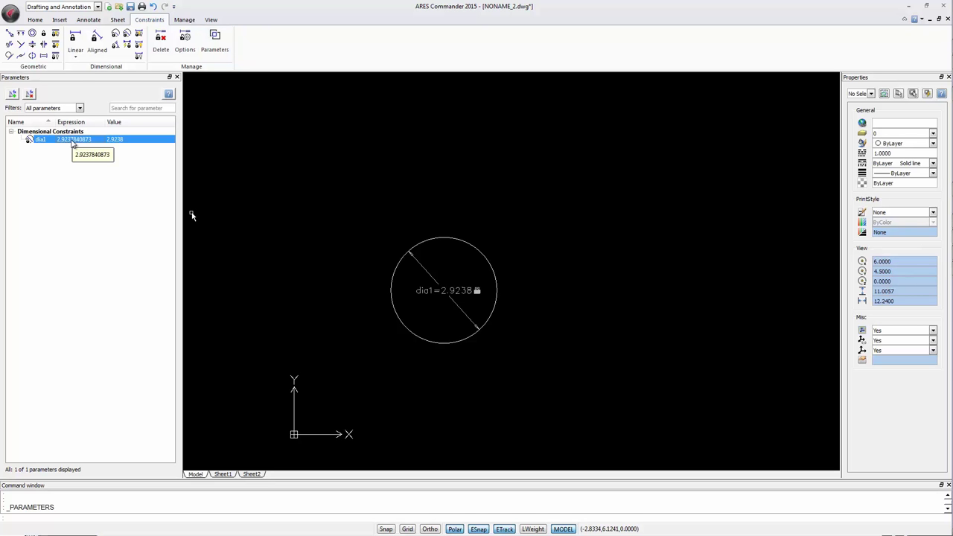
left_click(72, 140)
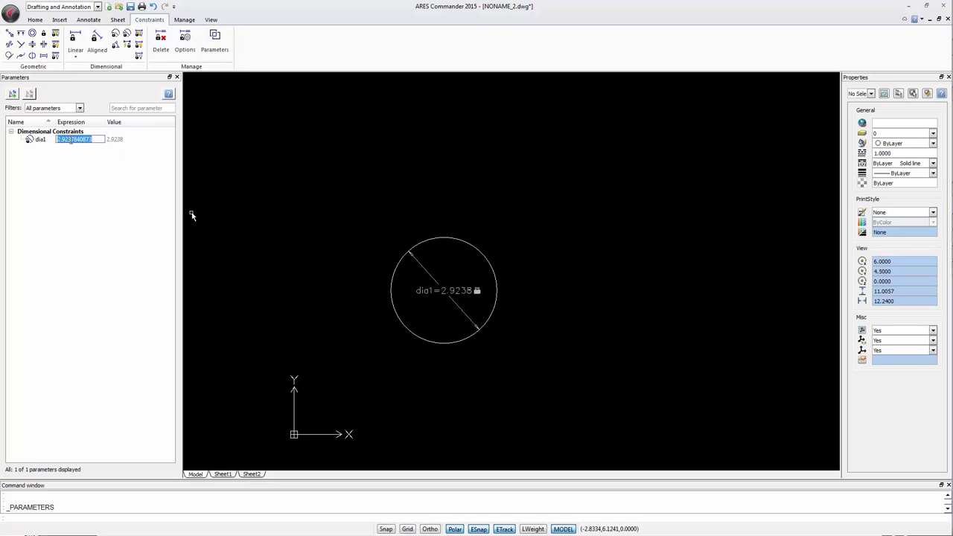
type("3.5")
key("Return")
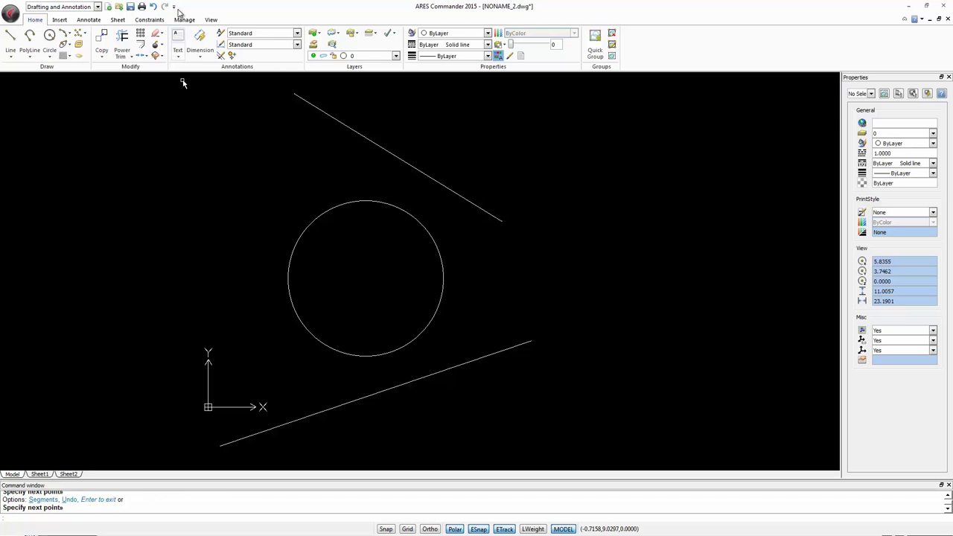
- Add radius constraint rad1 to the circle between the lines, changing 2.1460 to 2.5
left_click(150, 20)
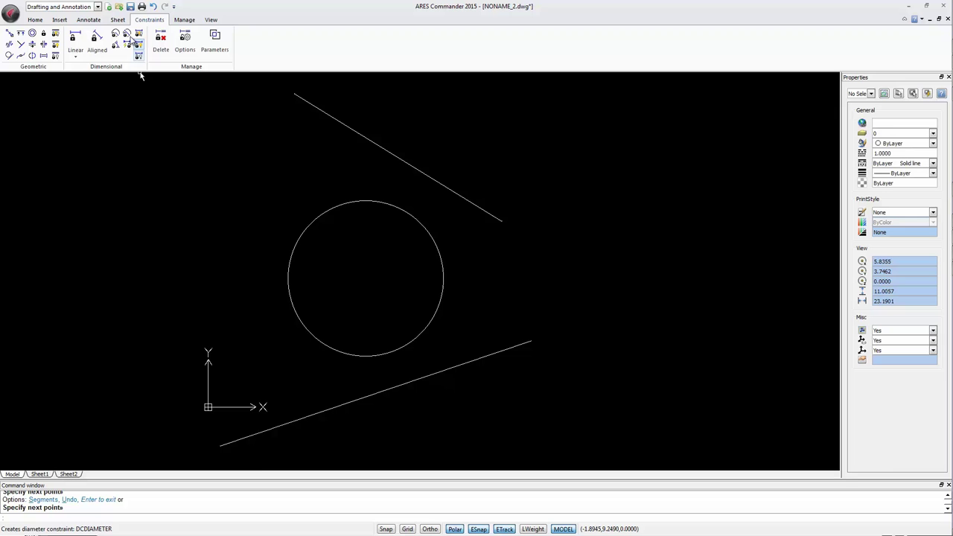
left_click(116, 38)
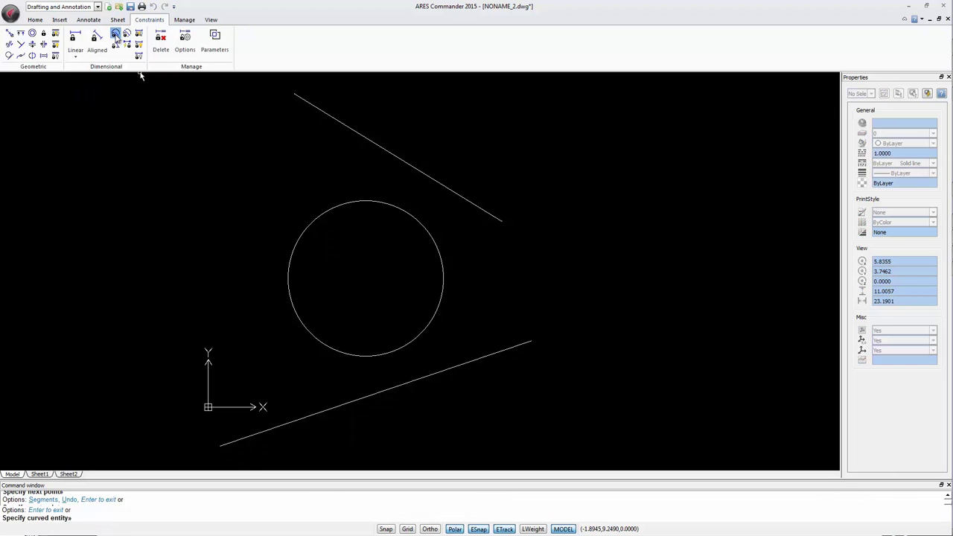
left_click(374, 201)
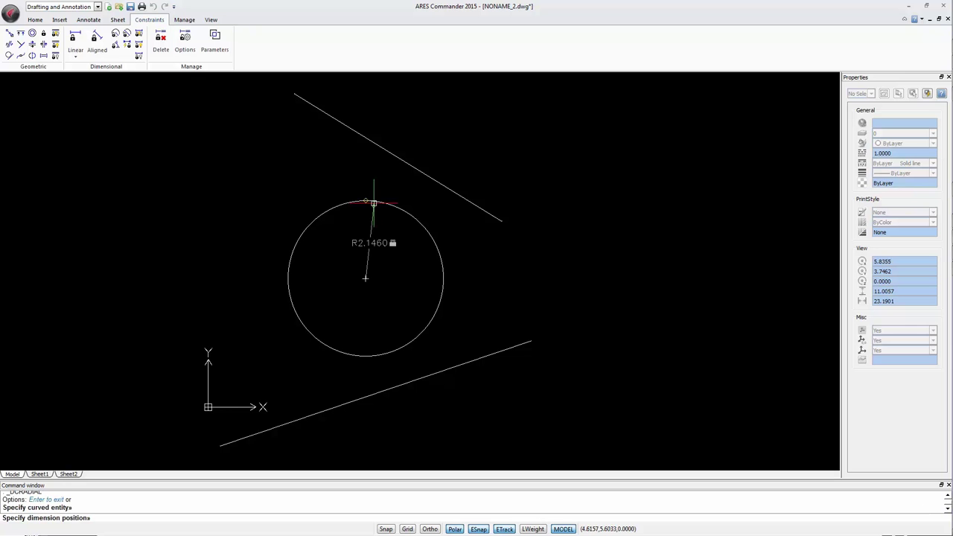
left_click(404, 314)
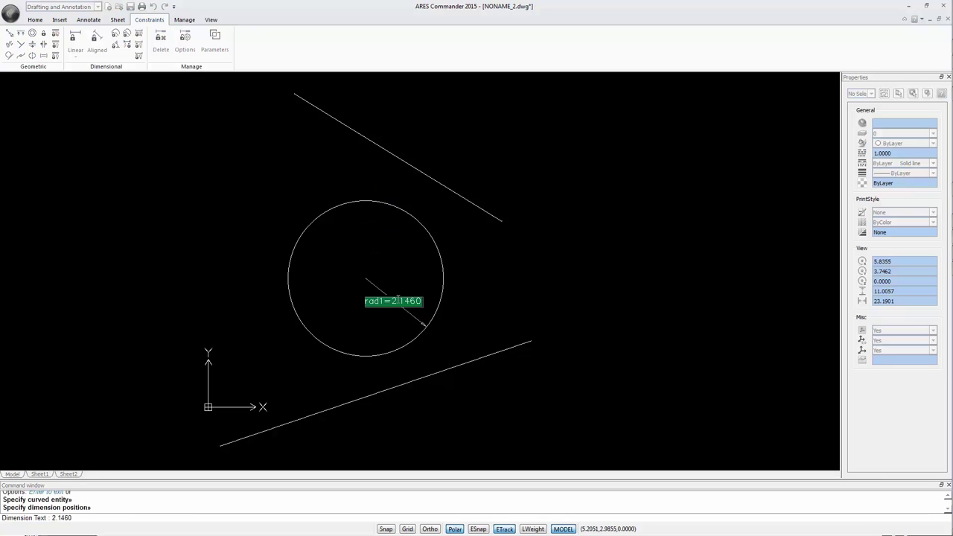
left_click_drag(392, 301, 451, 292)
type("2.5")
key("Return")
key("Escape")
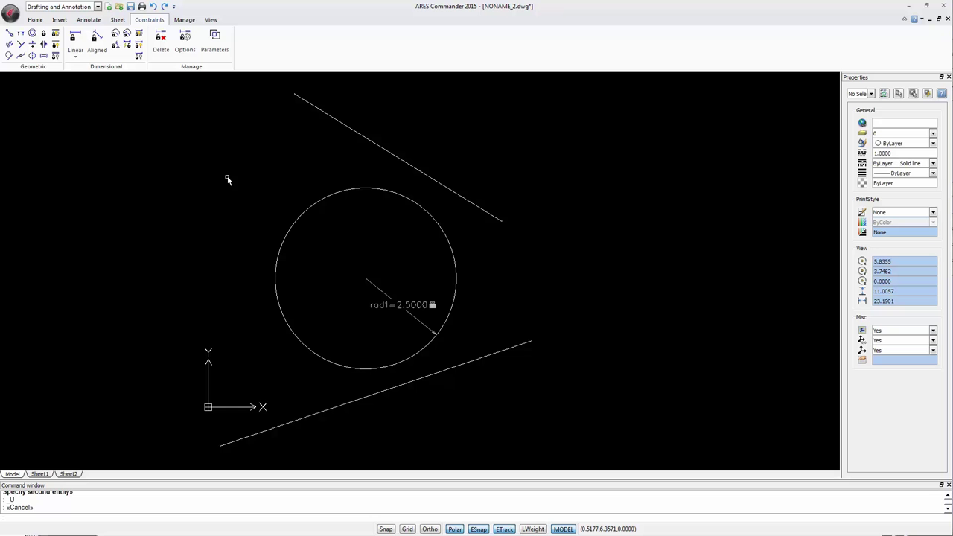
- Apply Tangent twice, tying the circle first to the upper line, then to the lower line
left_click(9, 56)
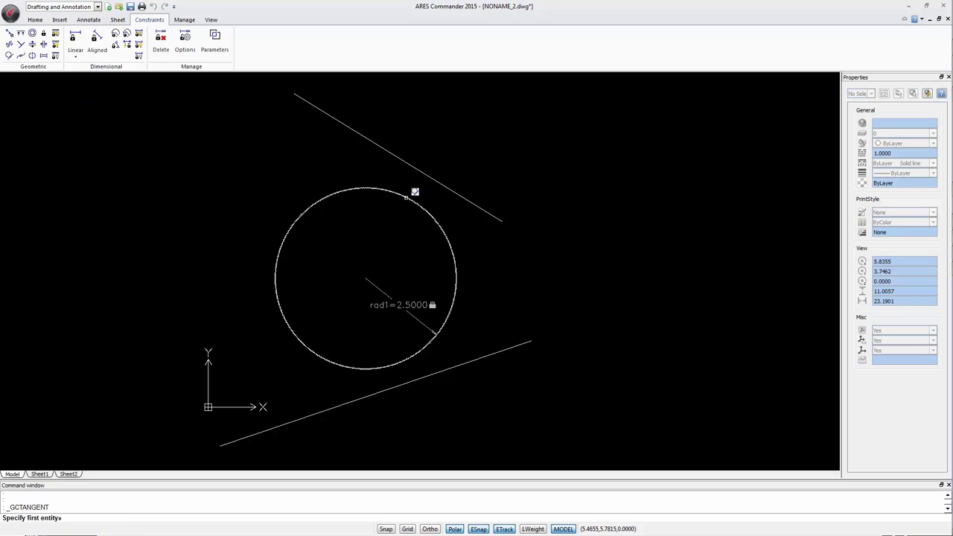
left_click(406, 195)
left_click(410, 164)
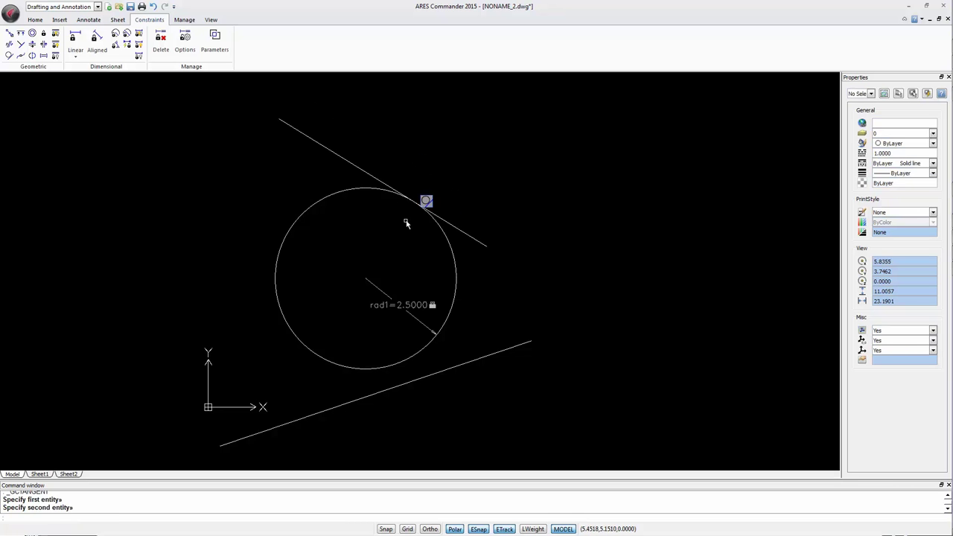
left_click(9, 56)
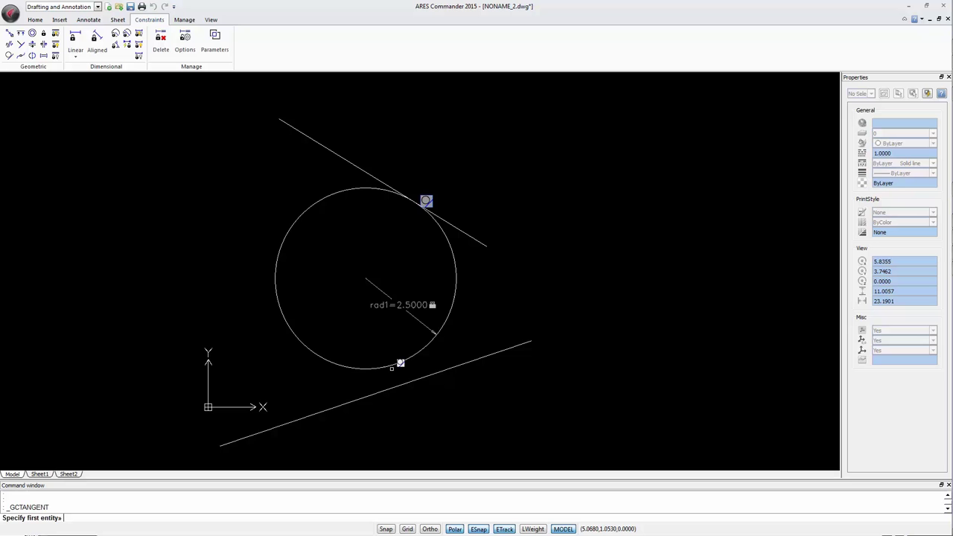
left_click(401, 361)
left_click(405, 383)
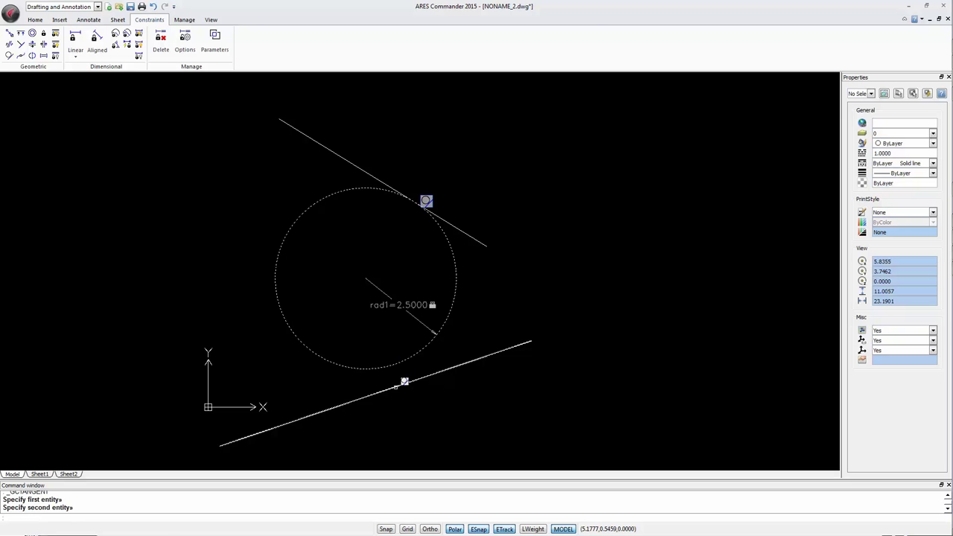
- In the Parameters palette, change the rad1 expression to 3.5 to enlarge the tangent circle
left_click(215, 41)
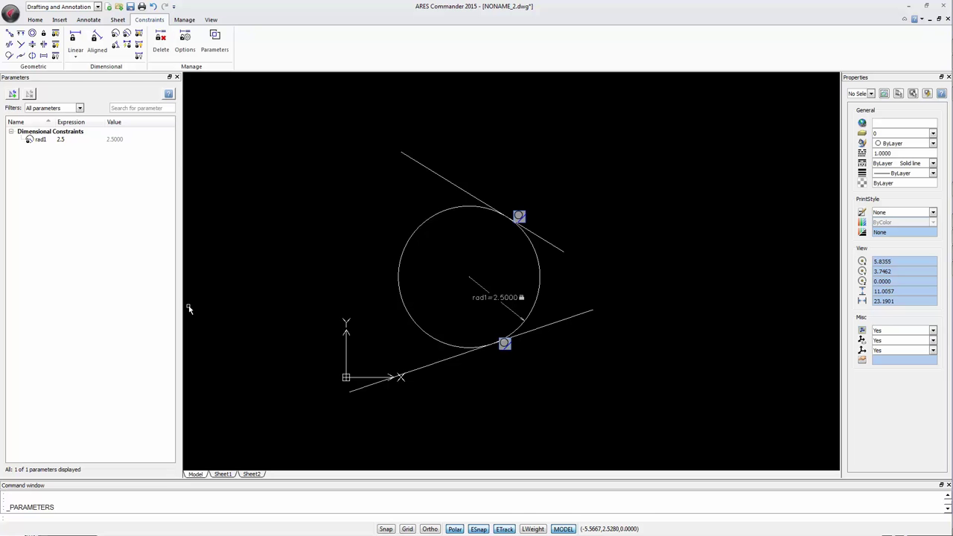
double_click(60, 139)
key("Return")
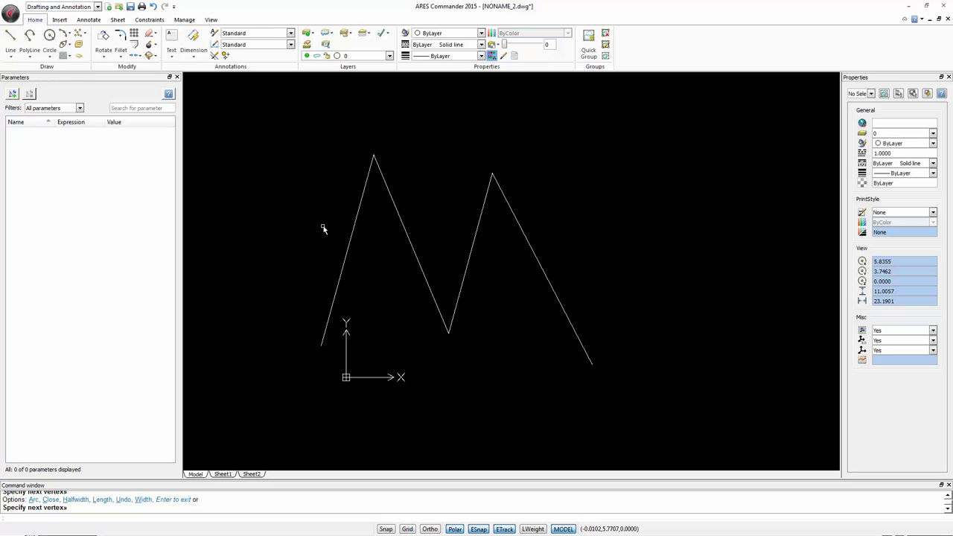
- Add an angular constraint across the first peak's two lines and change its 38 value to 40°
left_click(394, 203)
key("Escape")
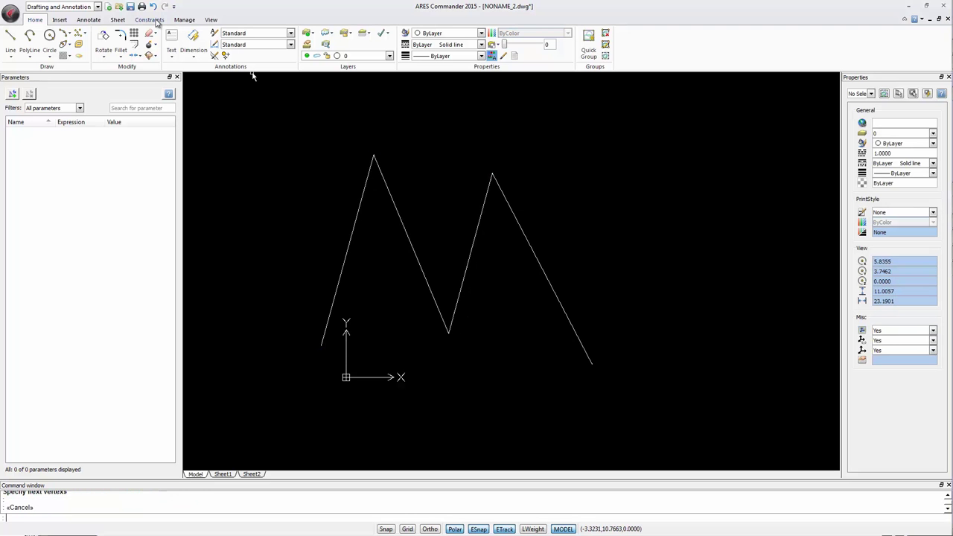
left_click(150, 19)
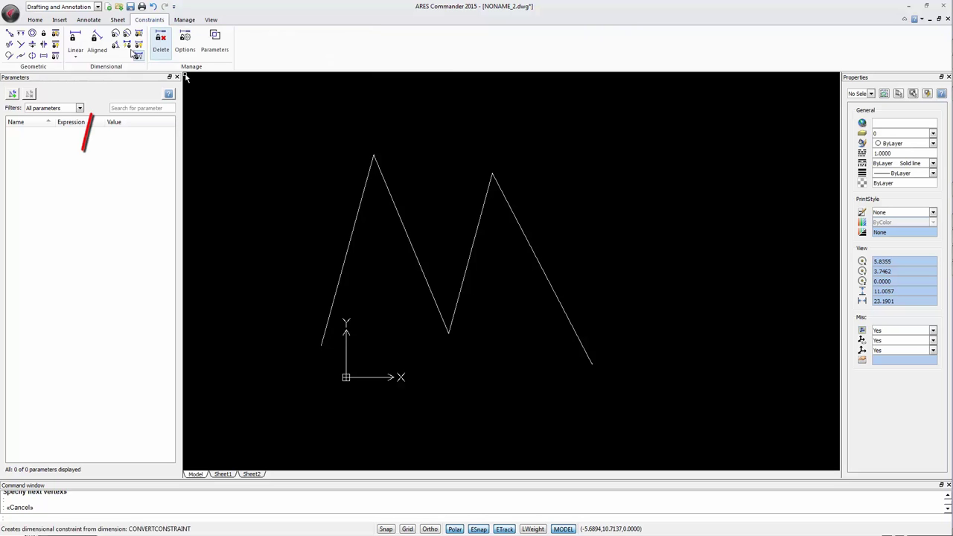
left_click(116, 47)
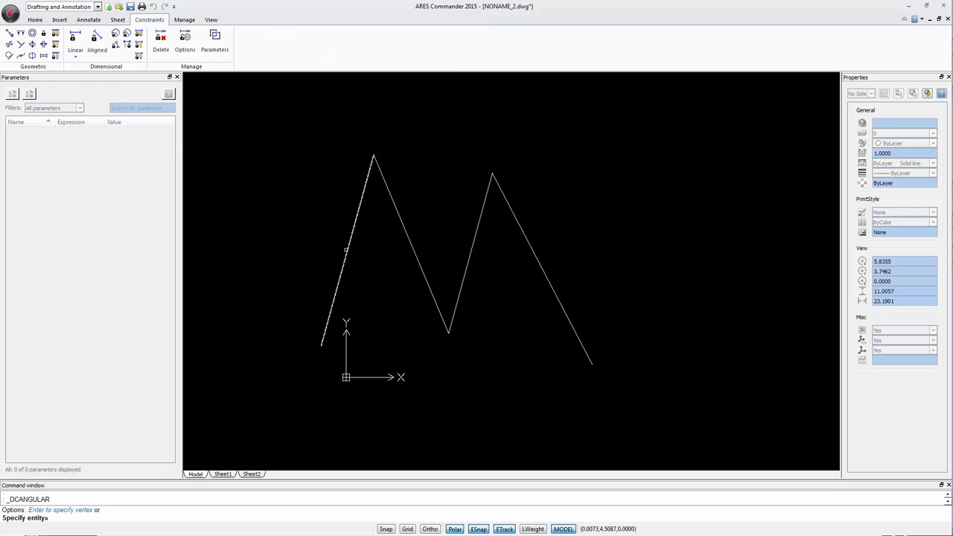
left_click(346, 254)
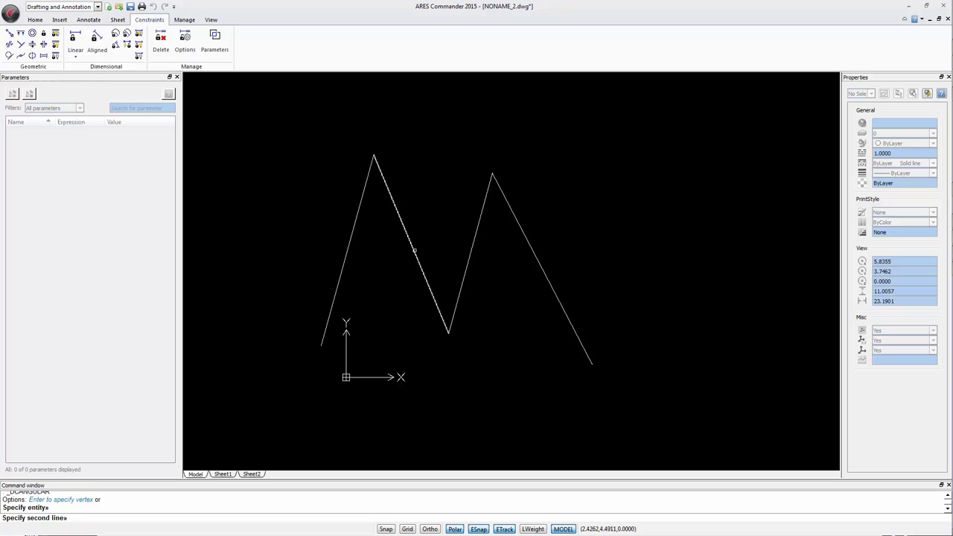
left_click(412, 244)
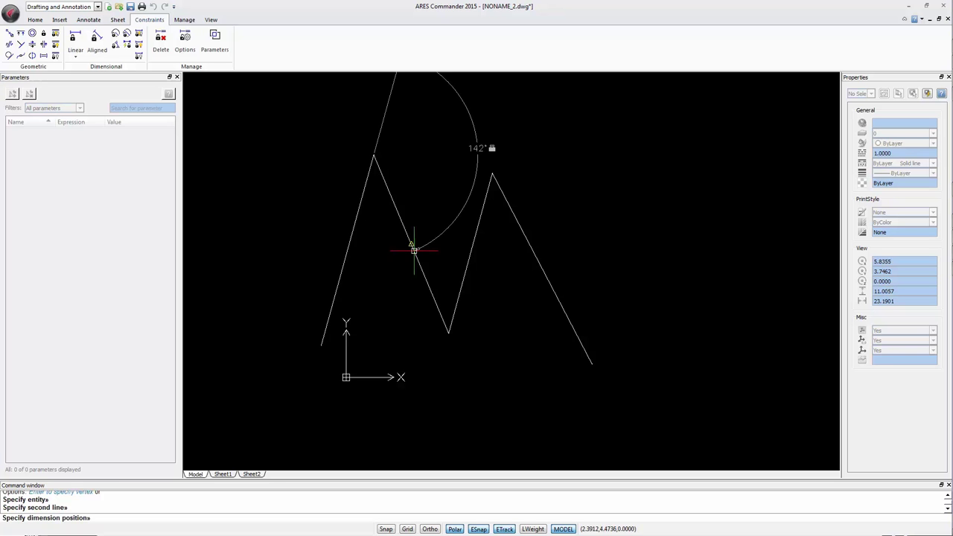
left_click(399, 294)
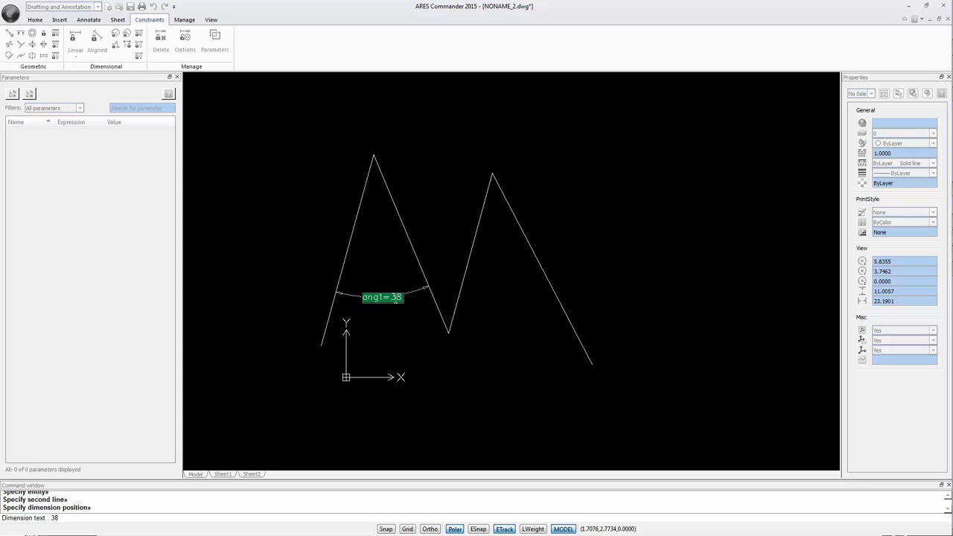
left_click(396, 298)
double_click(400, 297)
type("40")
key("Return")
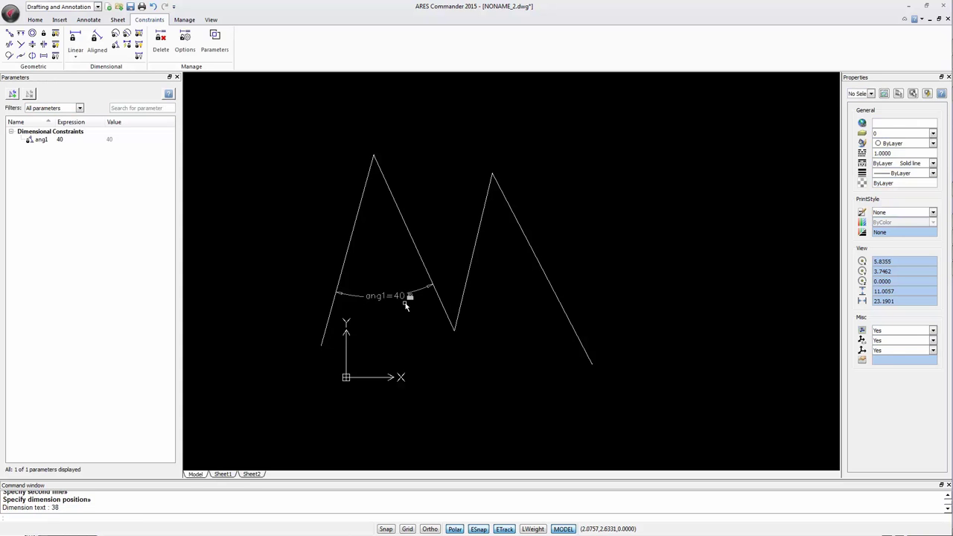
key("Escape")
- Add a second angular constraint on the second peak, changing 41 to 60°
left_click(116, 44)
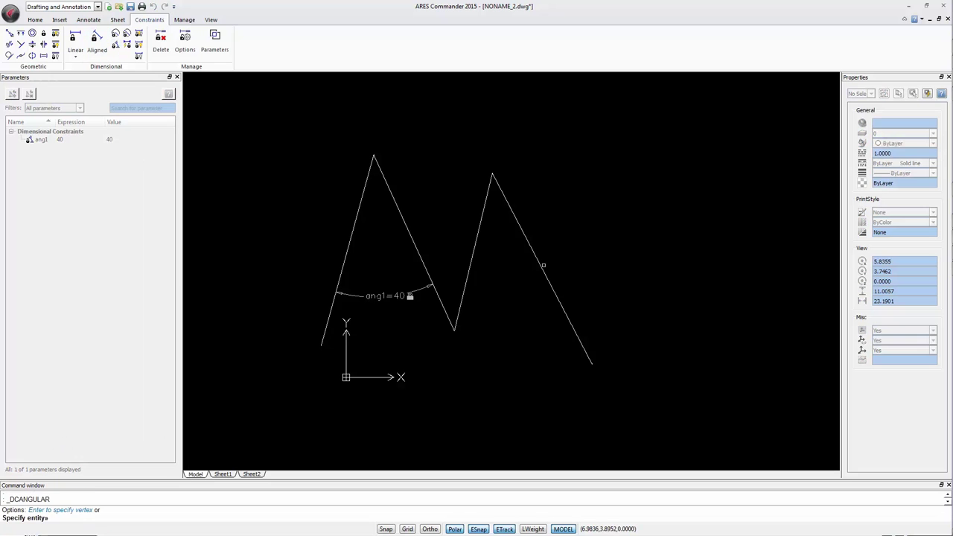
left_click(478, 251)
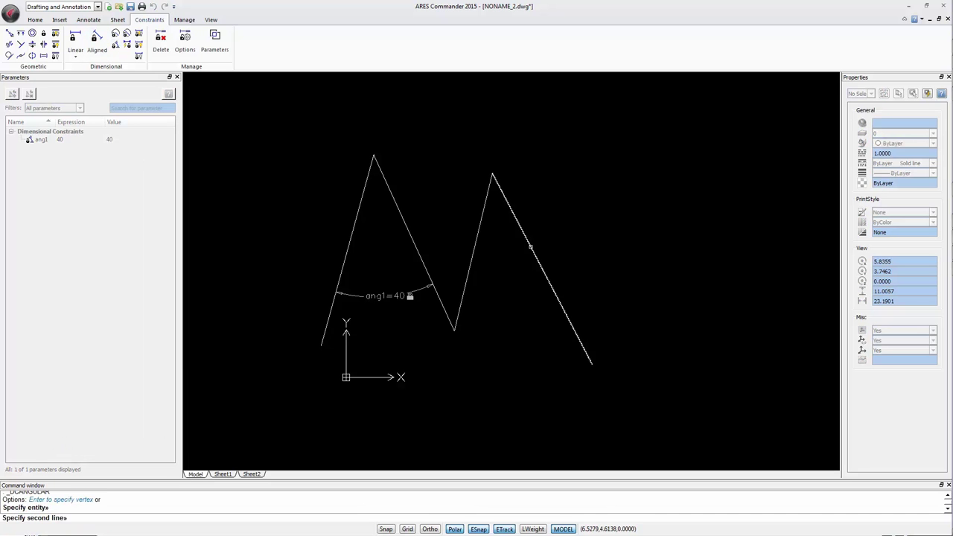
left_click(529, 248)
left_click(518, 291)
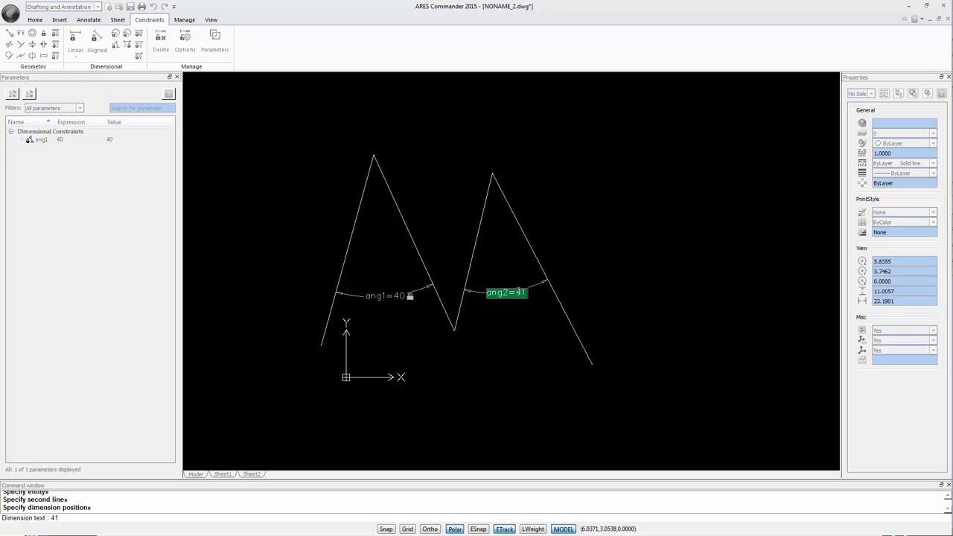
left_click(517, 292)
double_click(527, 291)
type("60")
key("Return")
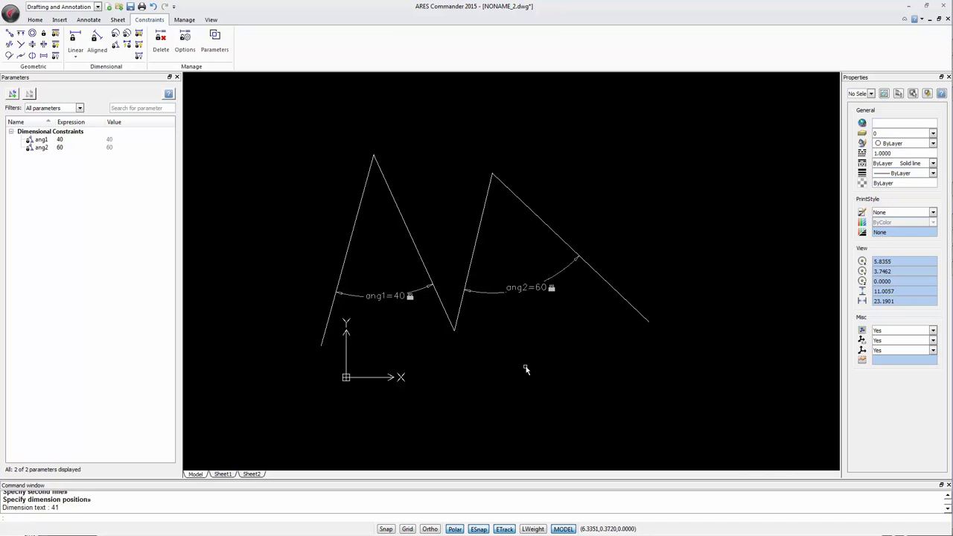
- Stretch the zigzag by pulling its bottom vertex lower and its right end vertex higher
left_click(462, 295)
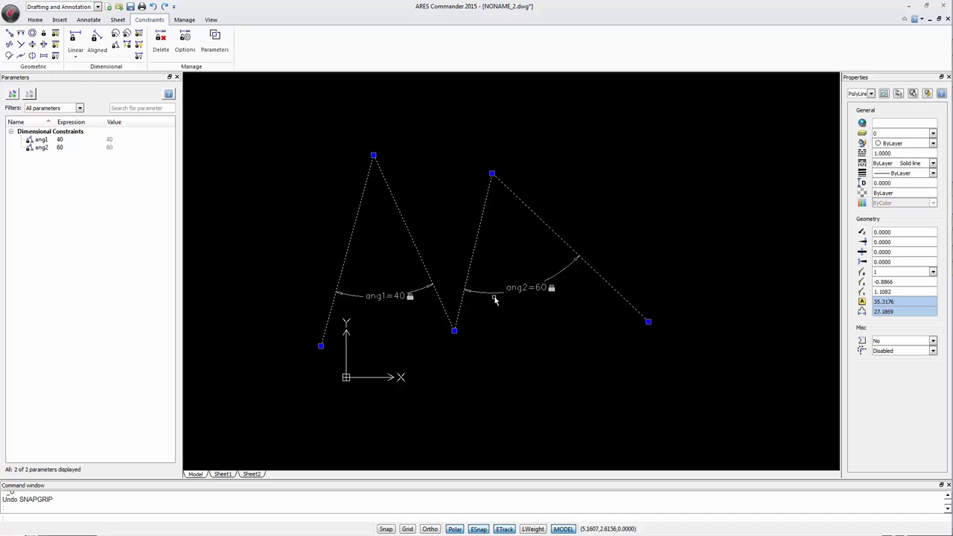
left_click(454, 330)
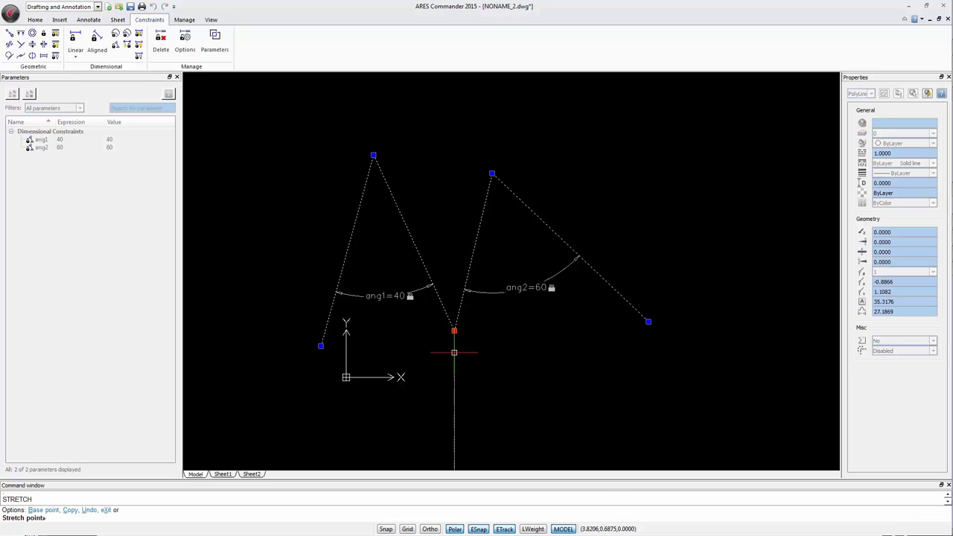
left_click(416, 394)
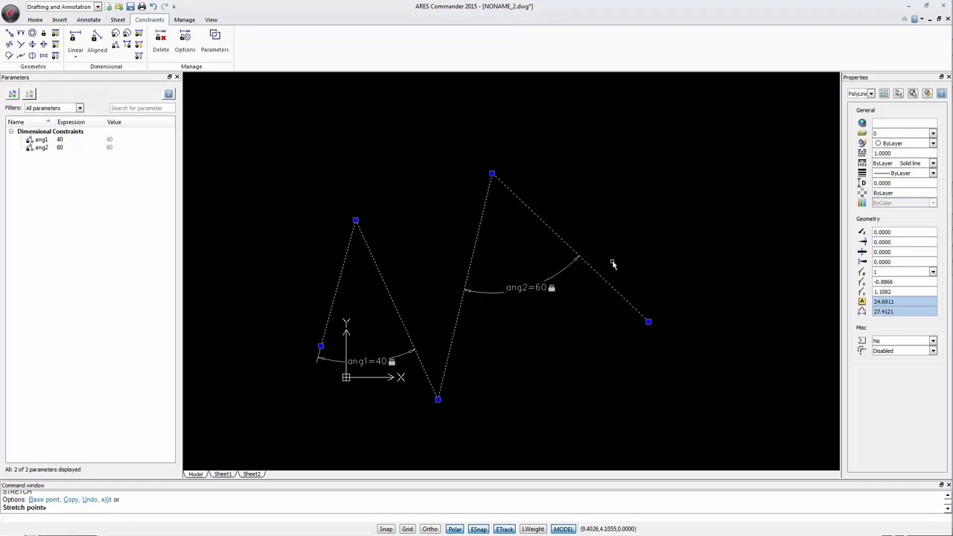
left_click(649, 323)
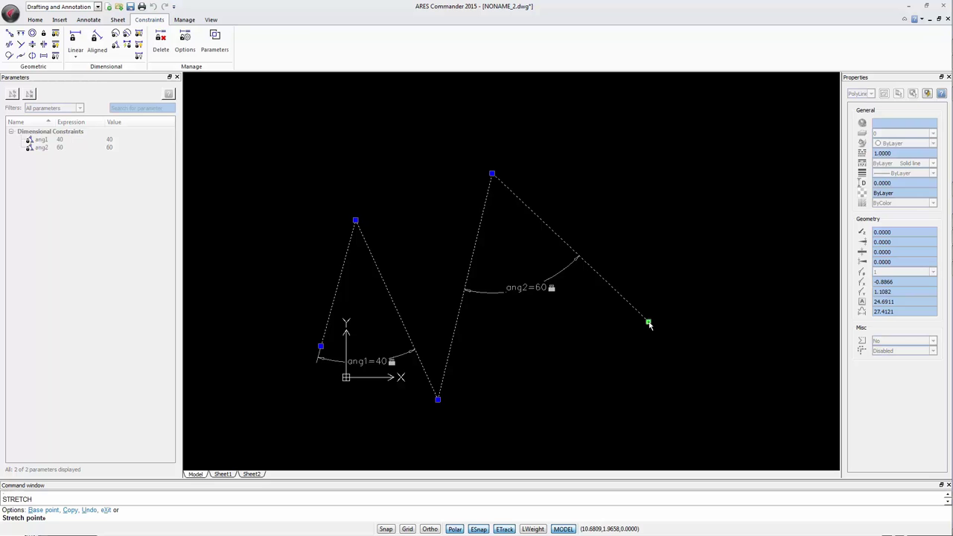
left_click(610, 201)
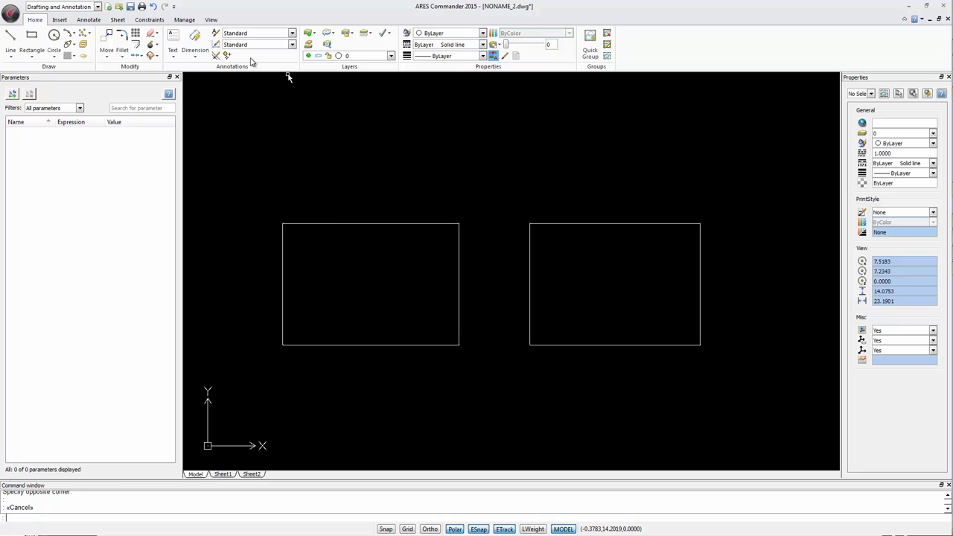
- Add a linear constraint between the rectangles' facing edges, replacing 2.5000 with 3
left_click(153, 21)
left_click(75, 39)
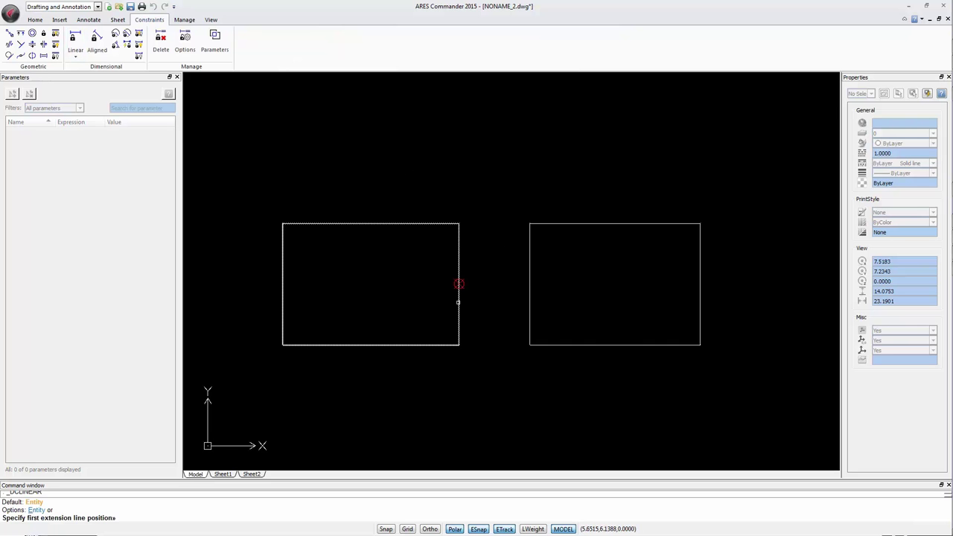
left_click(458, 302)
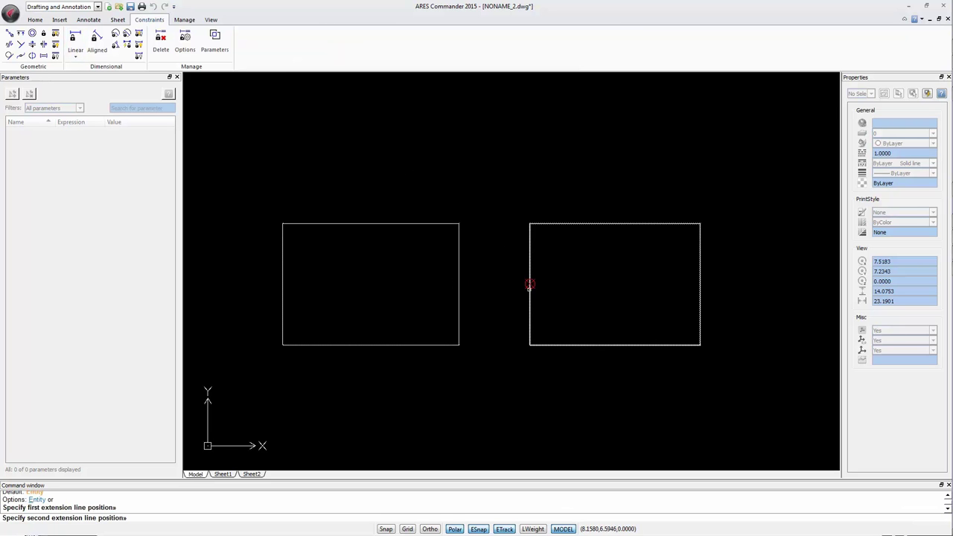
left_click(529, 283)
left_click(510, 279)
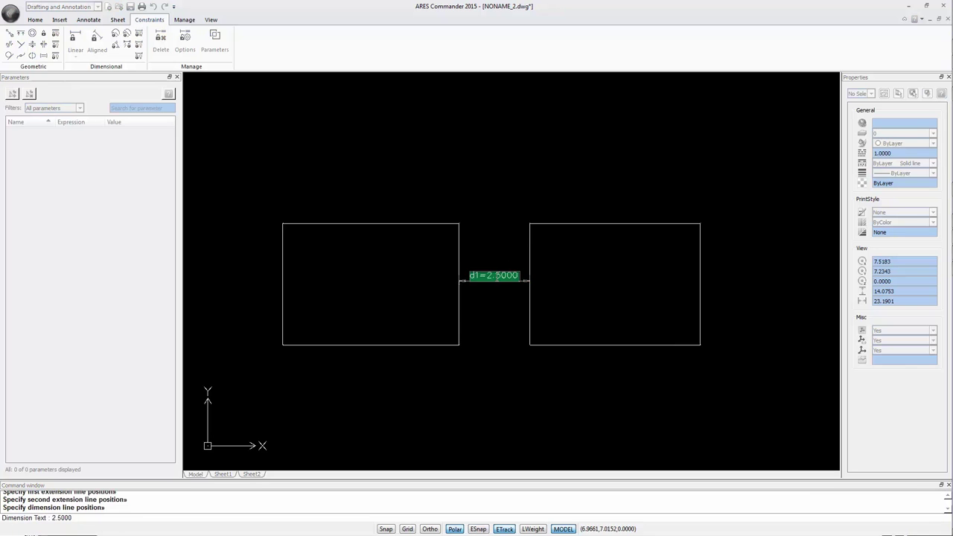
left_click(489, 275)
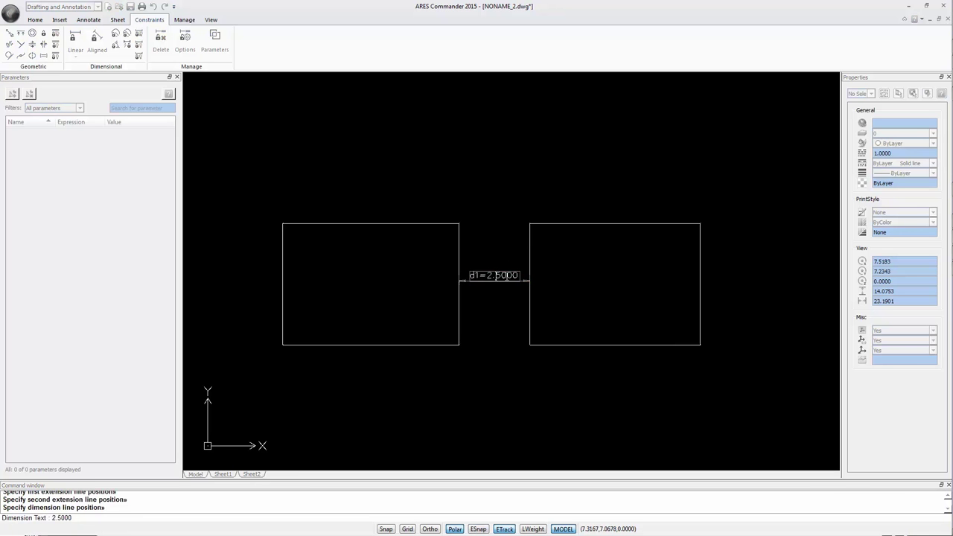
key("BackSpace")
key("BackSpace")
key("BackSpace")
key("BackSpace")
key("BackSpace")
key("BackSpace")
type("3")
key("Return")
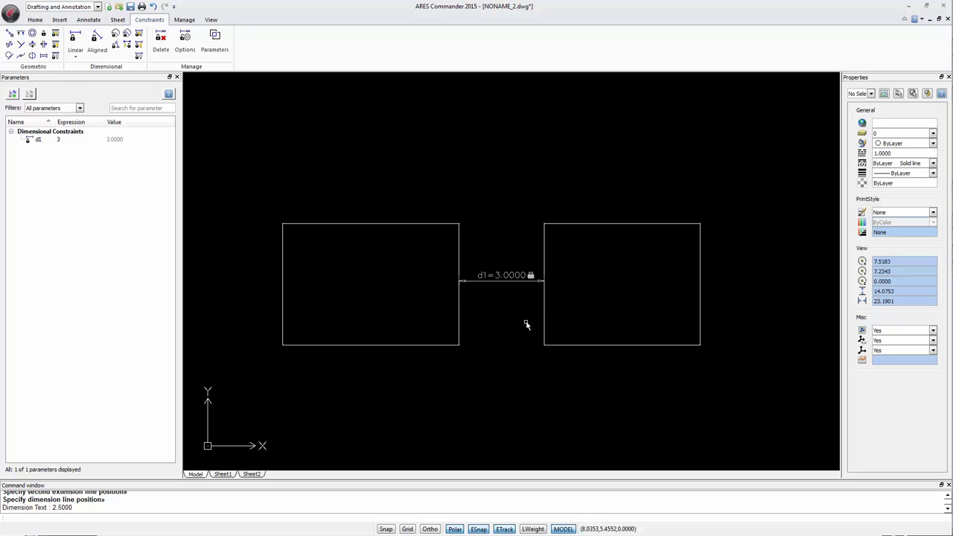
left_click(458, 236)
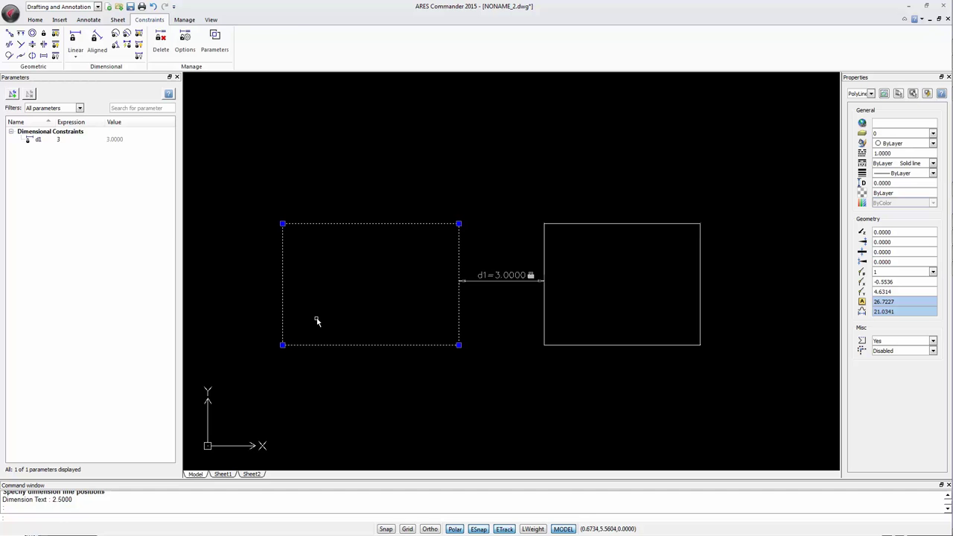
left_click(35, 19)
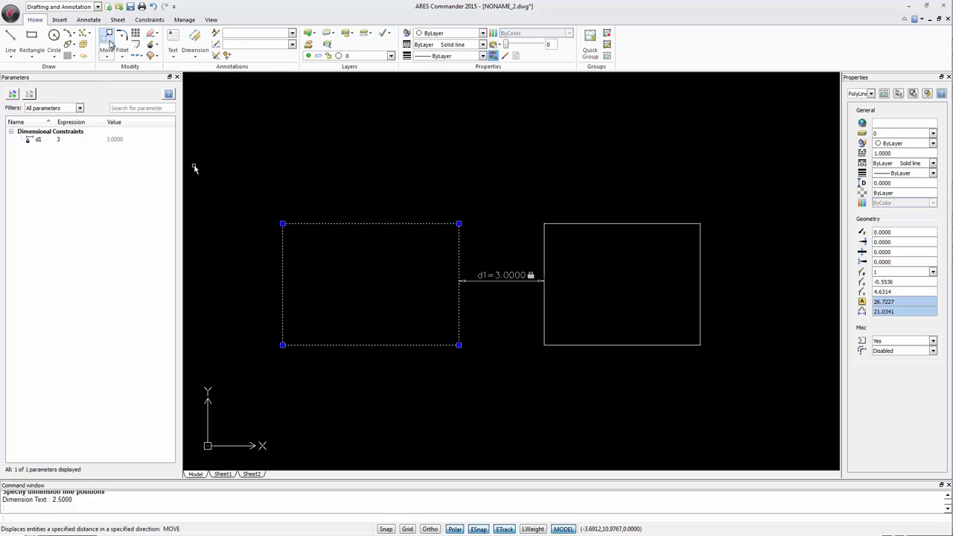
left_click(369, 260)
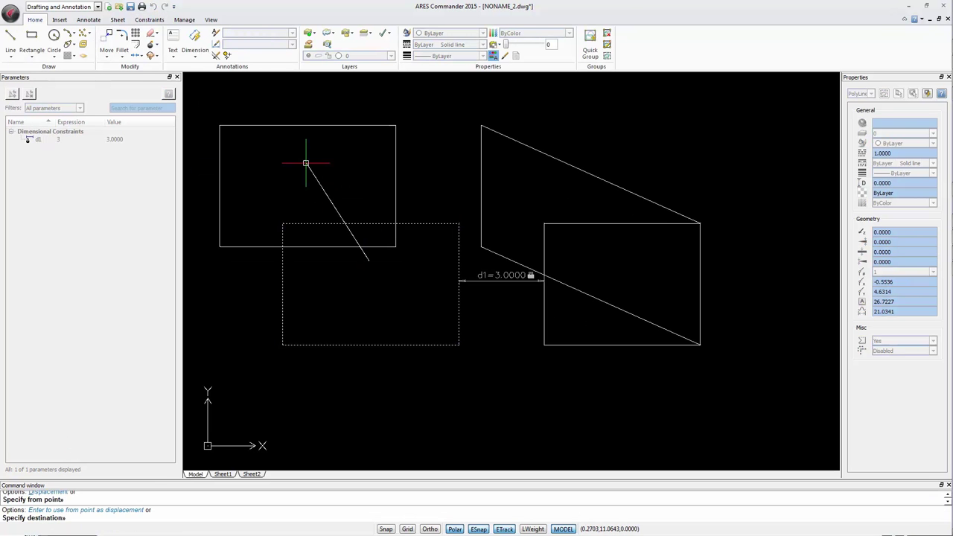
left_click(306, 162)
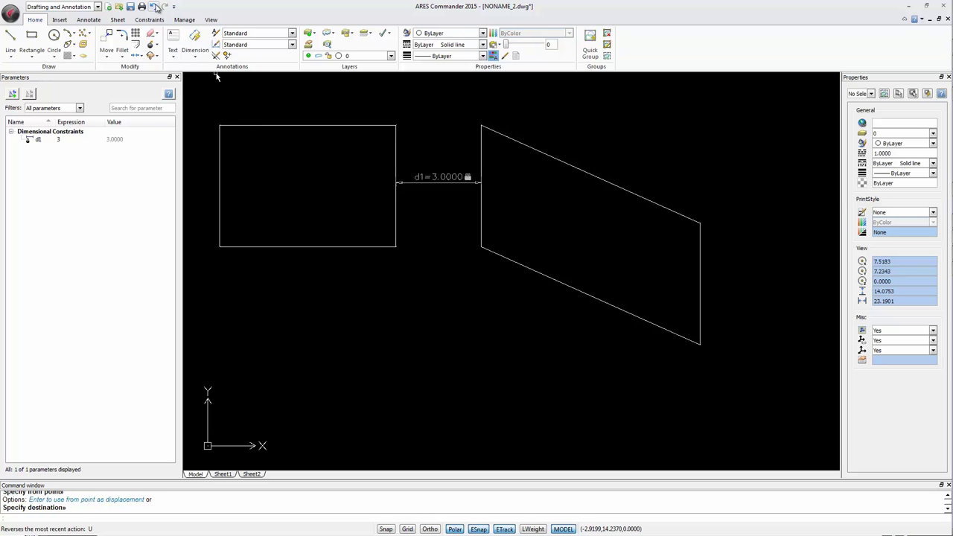
left_click(154, 6)
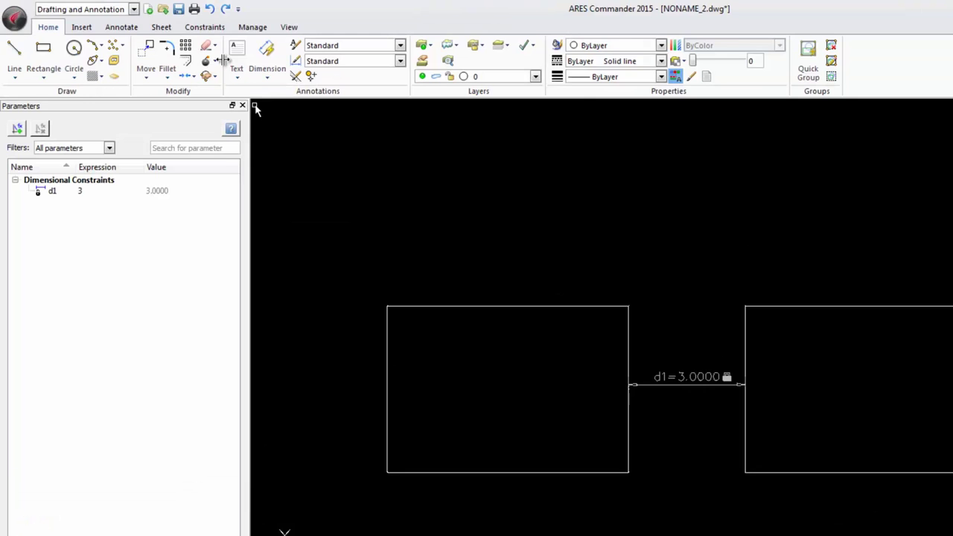
left_click(145, 20)
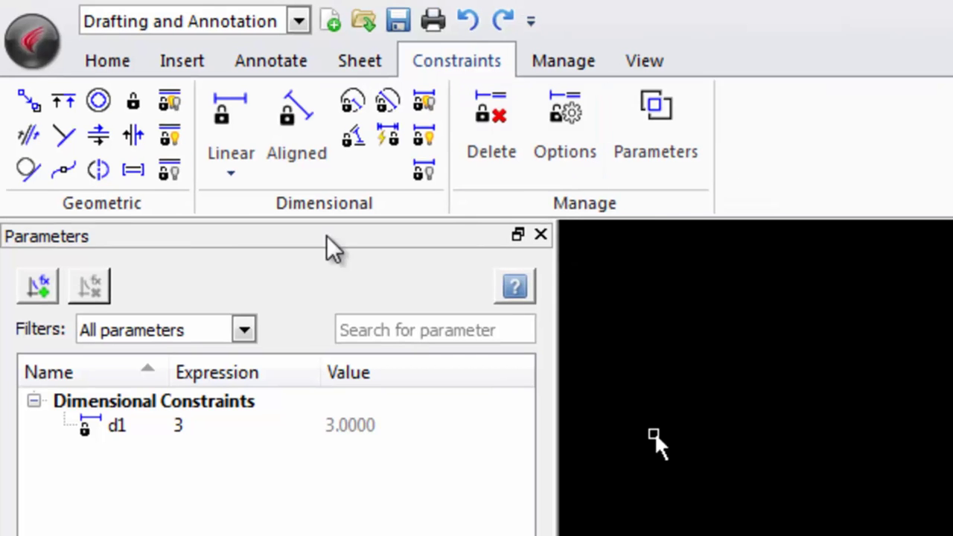
- Start a perpendicular constraint on the right rectangle's right edge, then cancel it
left_click(62, 136)
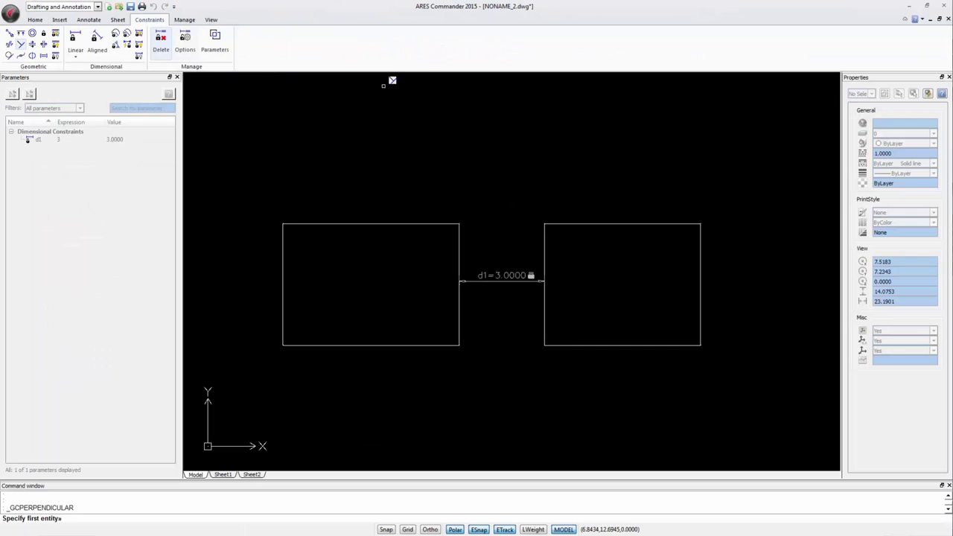
left_click(701, 251)
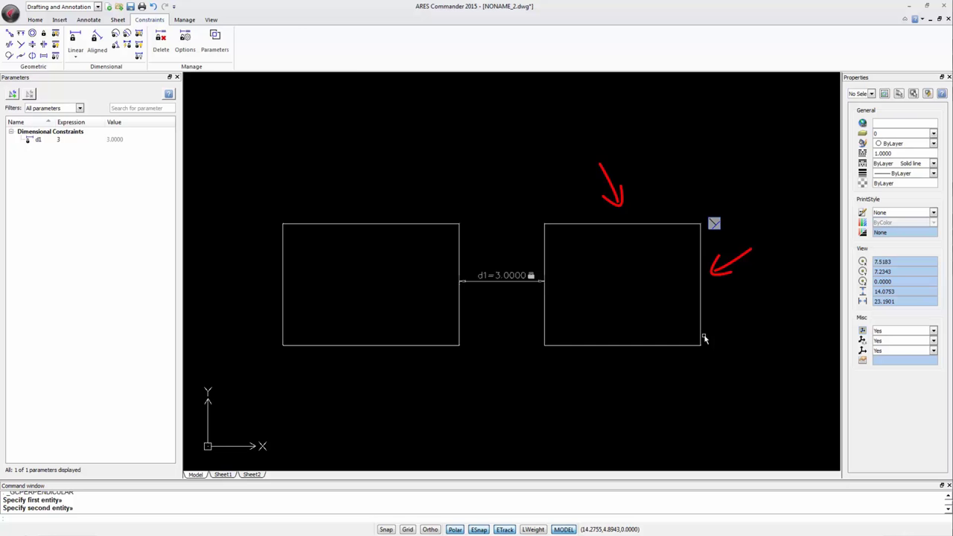
key("Escape")
key("Escape")
- Start moving the window-selected left rectangle and set its base point
left_click(35, 19)
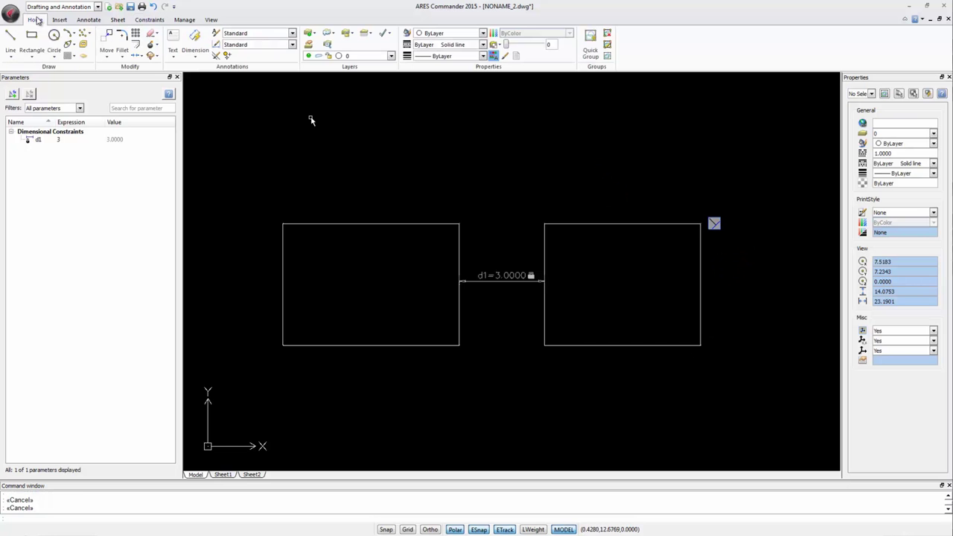
left_click(106, 45)
left_click_drag(265, 198, 501, 409)
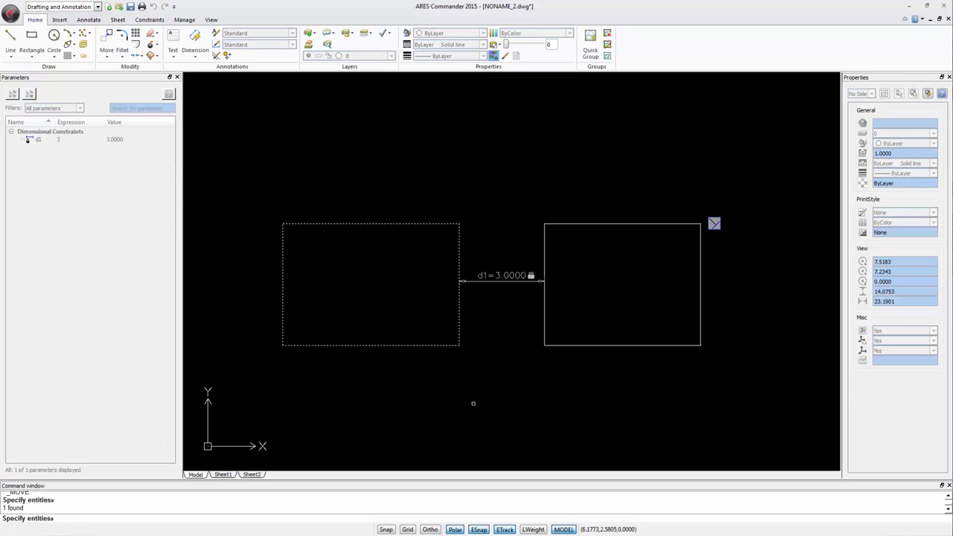
key("Return")
left_click(411, 282)
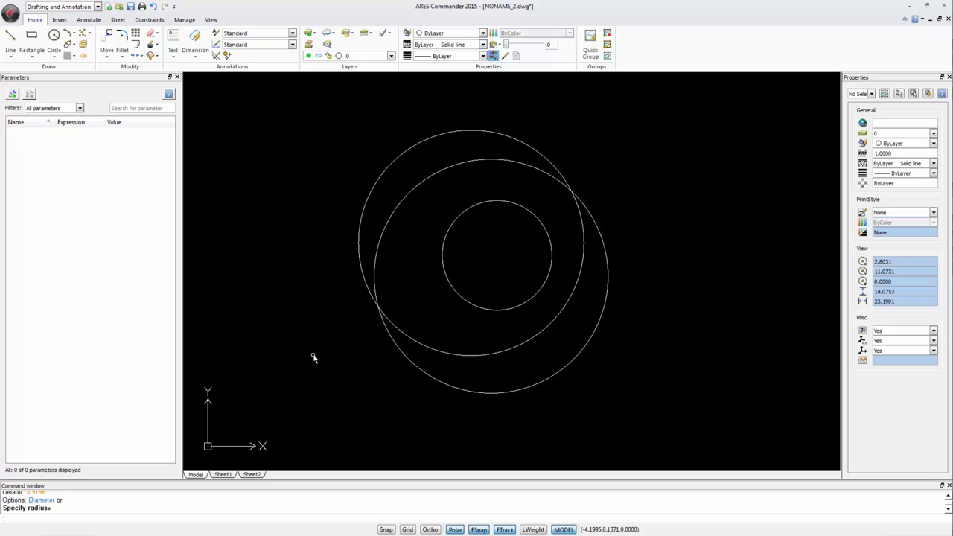
- Make the second circle and then the inner circle concentric with the outer circles
left_click(149, 20)
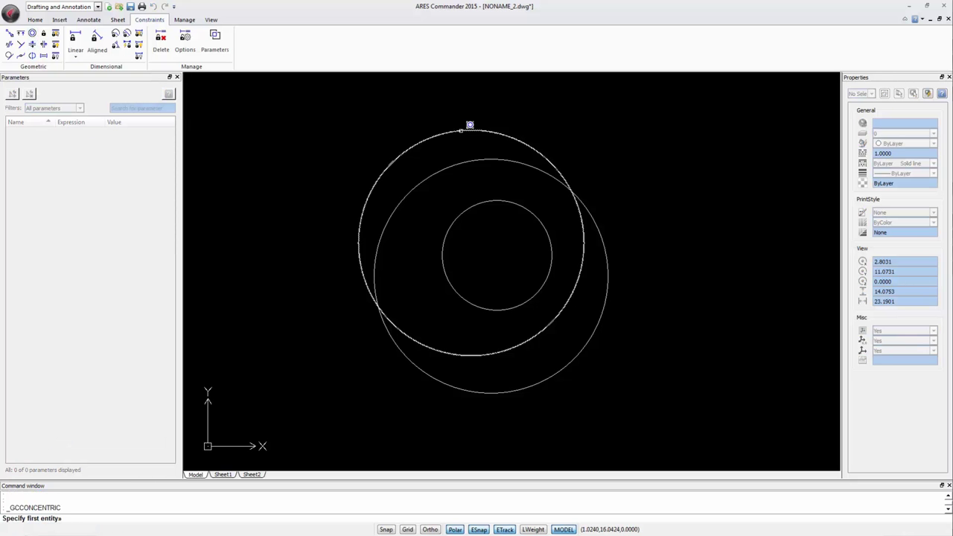
left_click(471, 134)
left_click(477, 158)
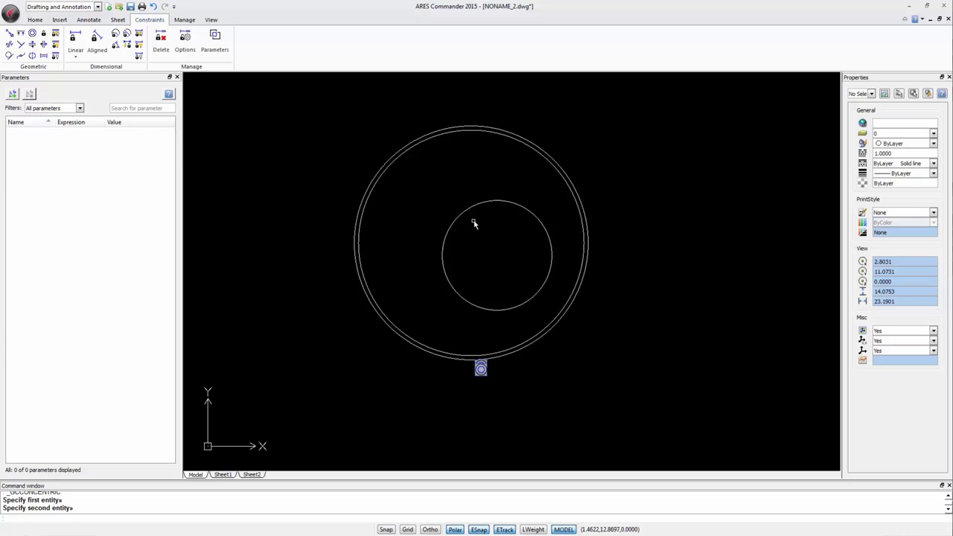
key("Return")
left_click(455, 129)
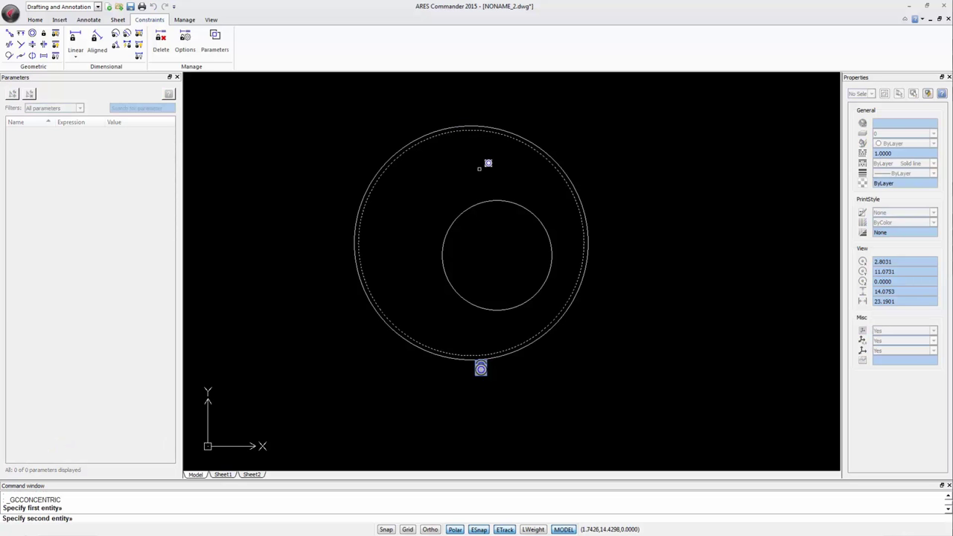
left_click(484, 204)
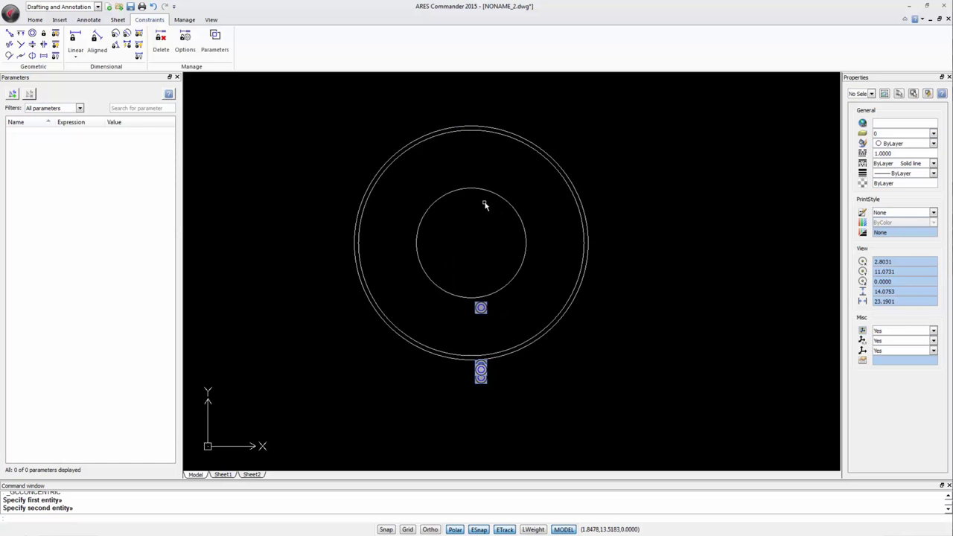
- Move the inner circle from its centre toward the lower right, carrying all three circles
left_click(35, 20)
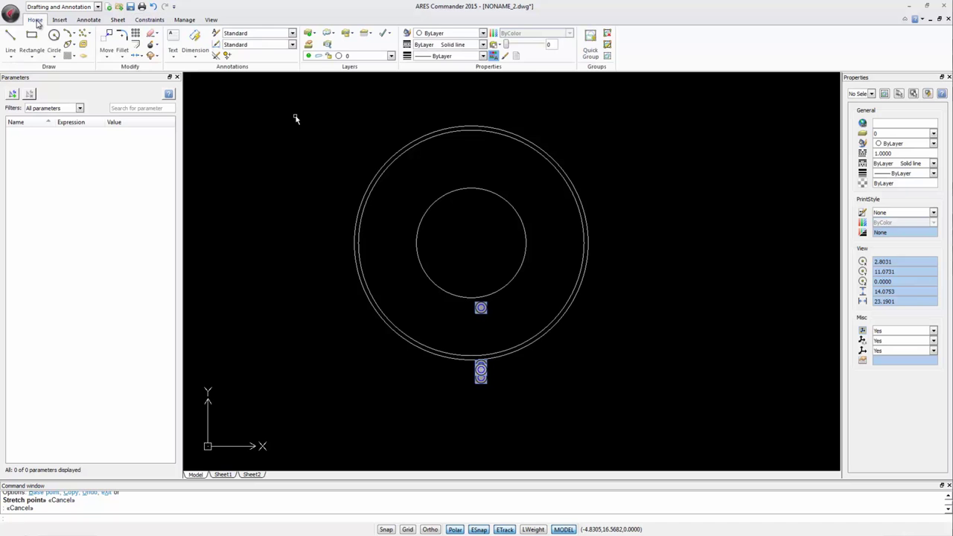
left_click(116, 47)
left_click(496, 184)
key("Return")
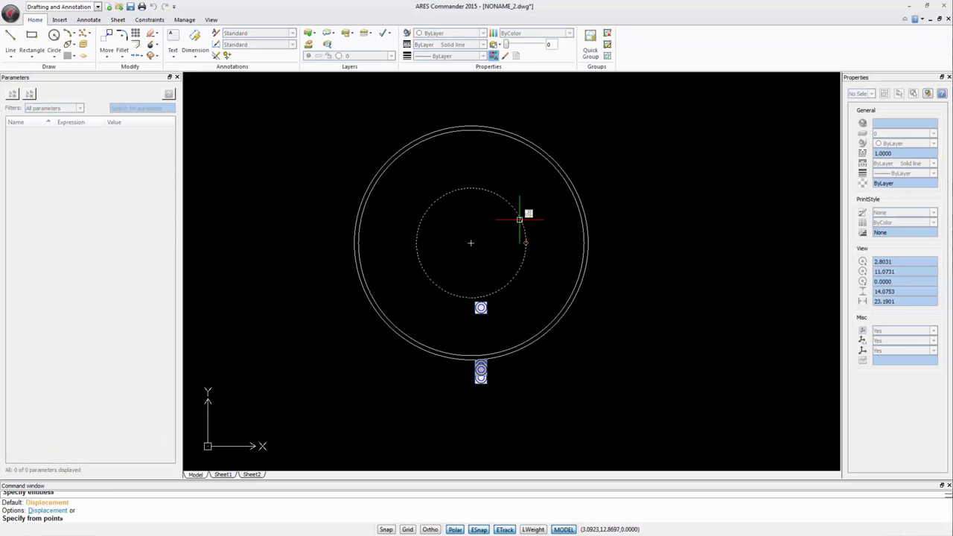
left_click(470, 242)
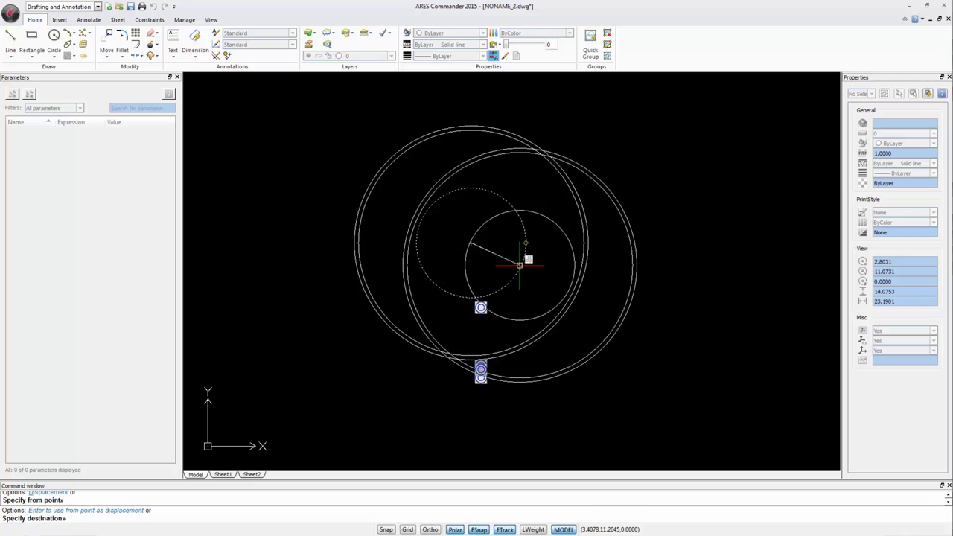
left_click(618, 330)
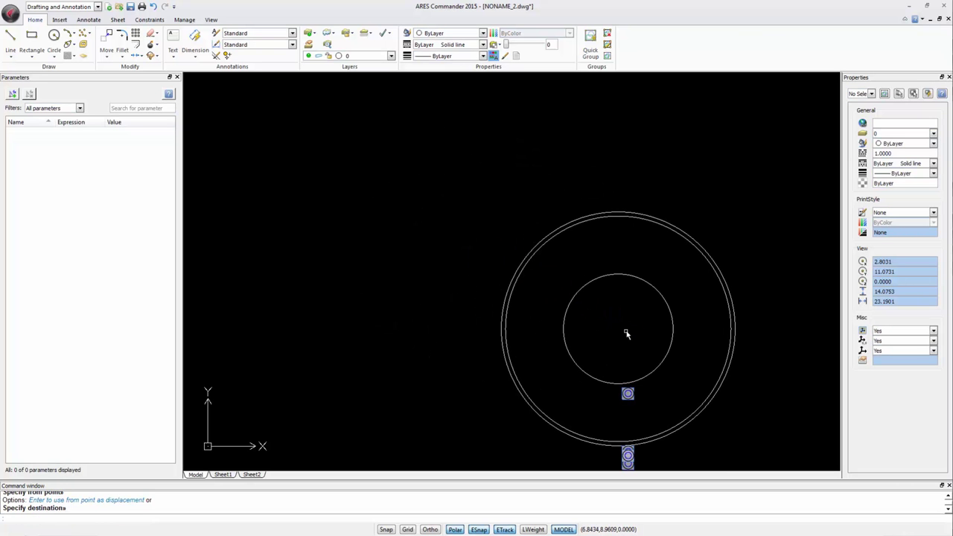
- Delete the circles, then make the lower diagonal line parallel to the upper one
key("Delete")
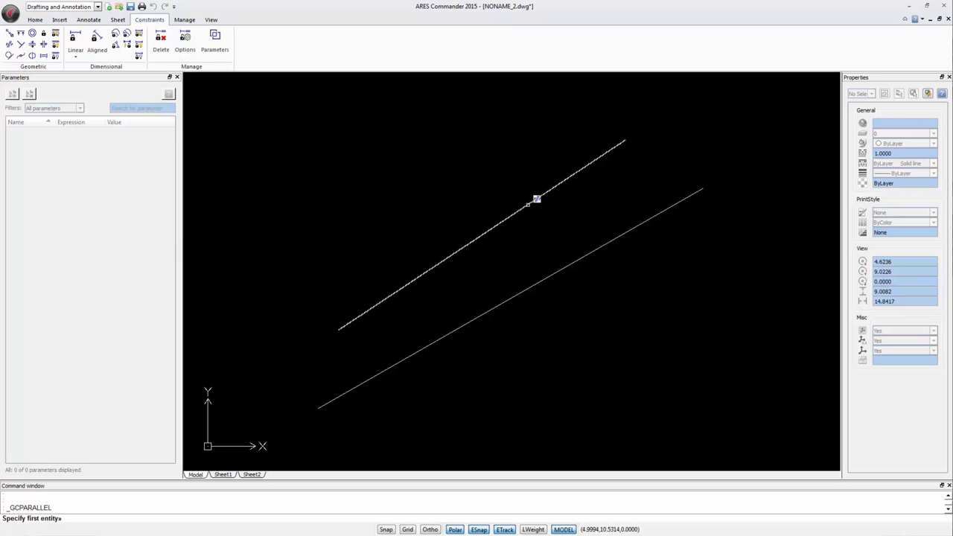
left_click(536, 200)
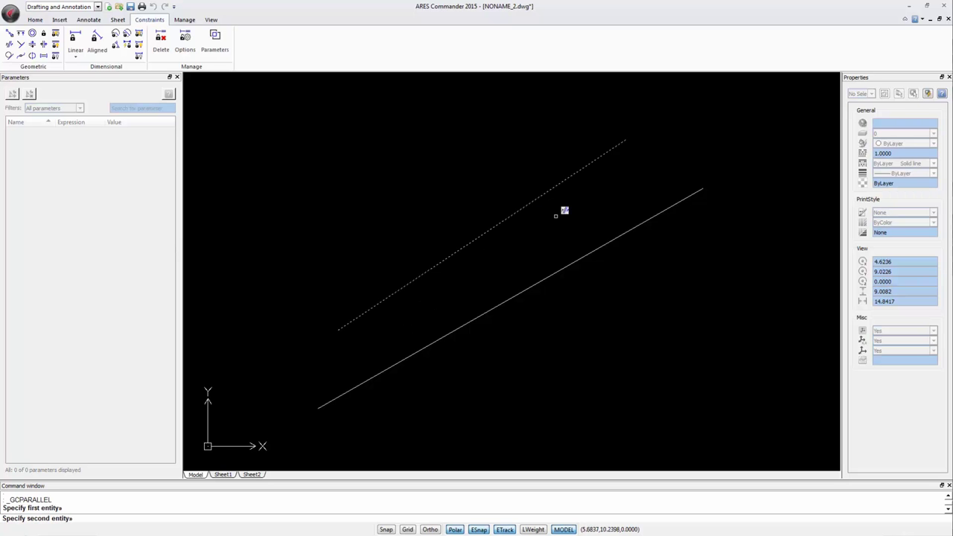
left_click(596, 250)
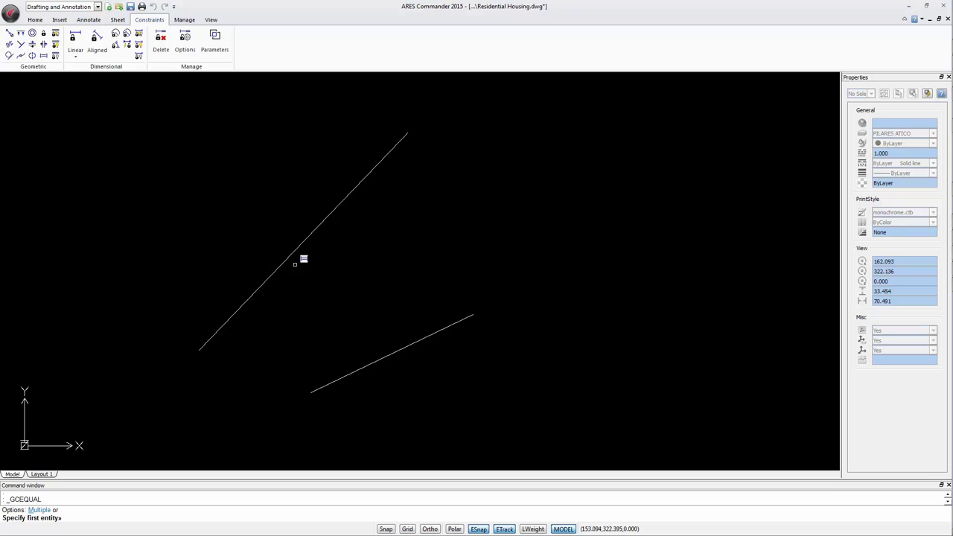
- Apply an equal-length constraint from the lower slanted line to the upper one
left_click(388, 358)
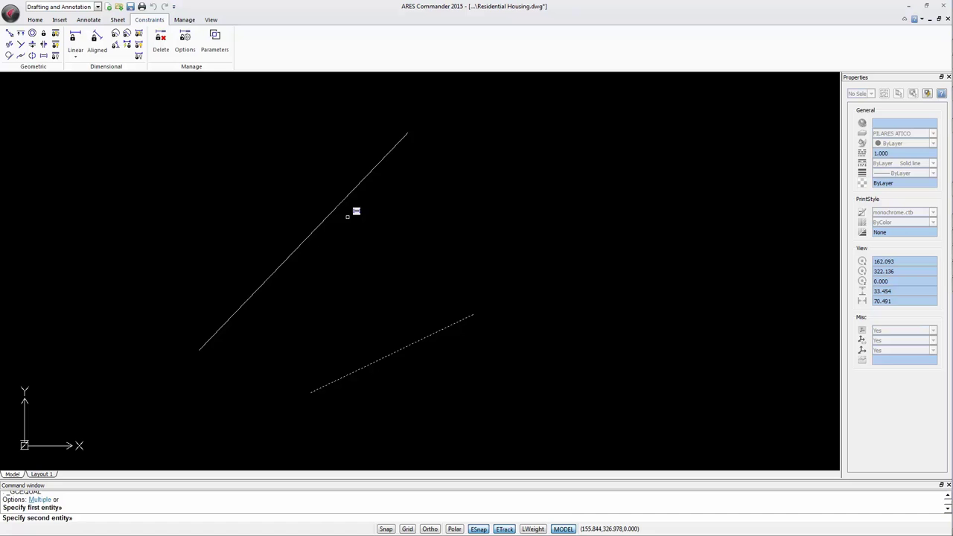
left_click(344, 201)
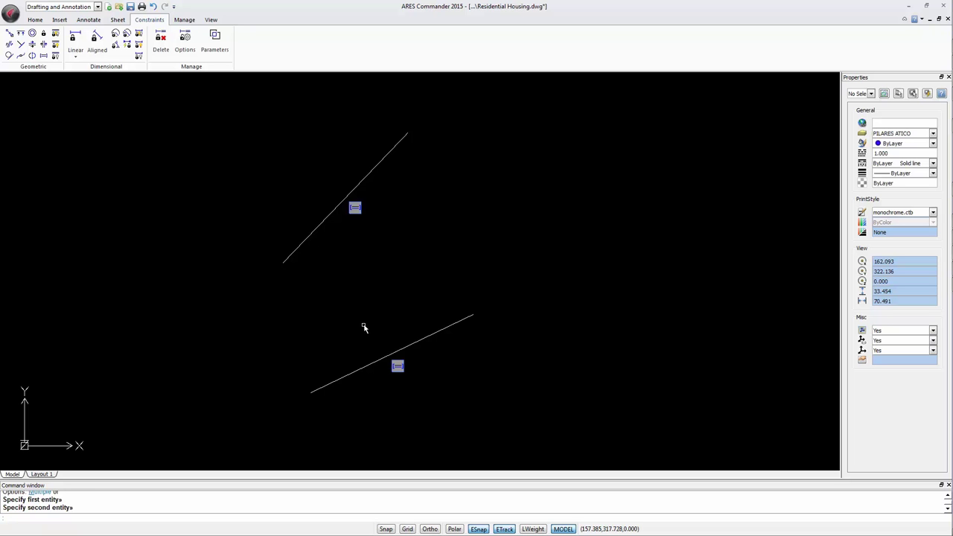
key("Escape")
- Drag the lower line's upper-right endpoint outward so both lines lengthen together
left_click(415, 347)
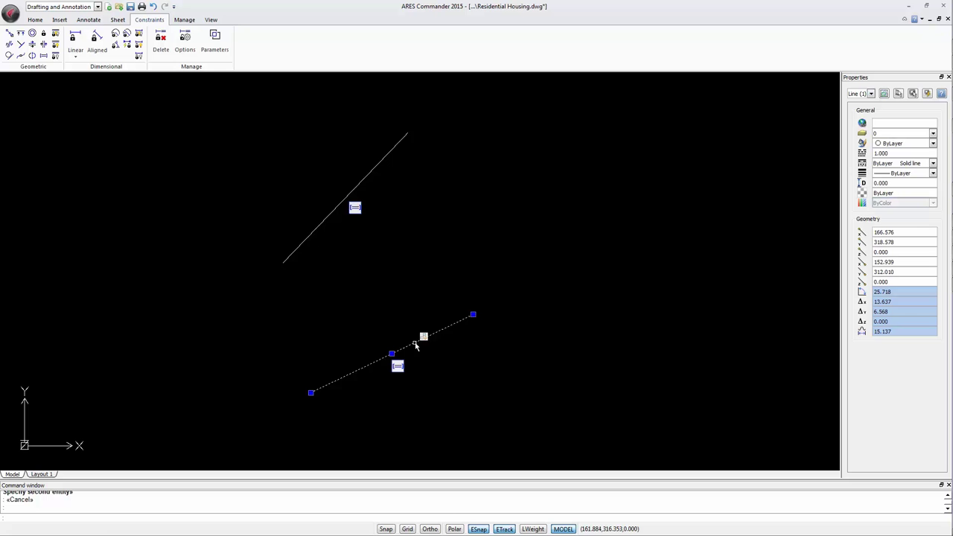
left_click(473, 315)
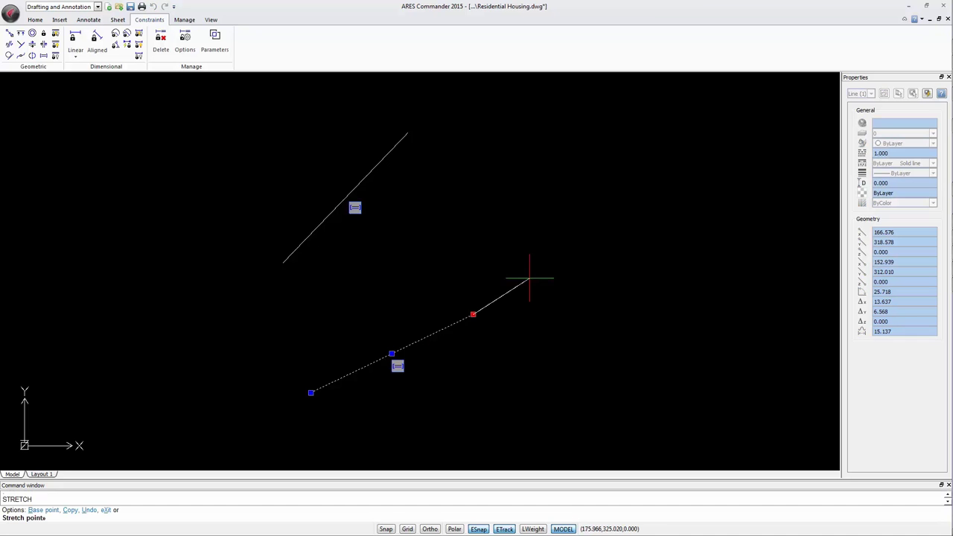
left_click(633, 244)
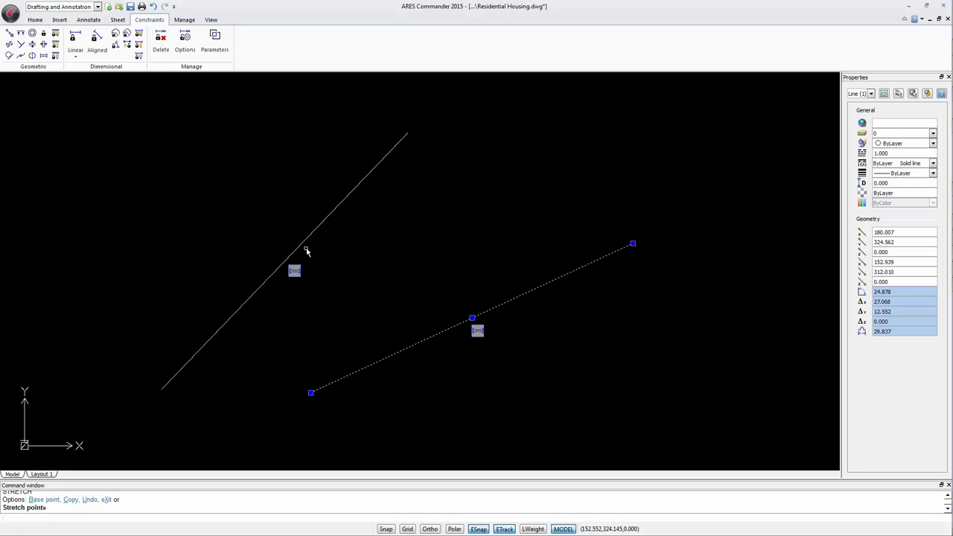
key("Escape")
- Apply an equal constraint so the large arc matches the small arc's radius
scroll(233, 246, "down", 2)
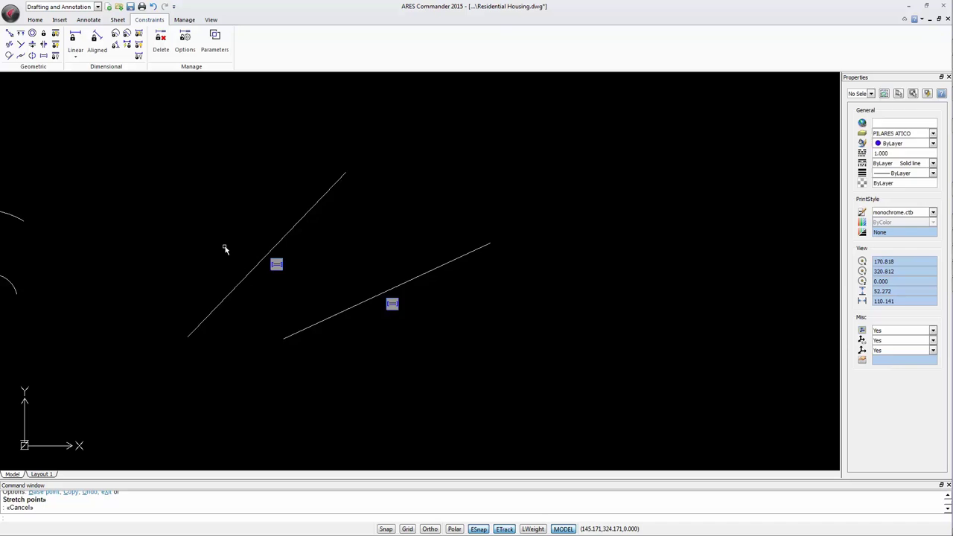
mouse_move(225, 246)
middle_mouse_down()
mouse_move(468, 260)
mouse_move(655, 250)
middle_mouse_up()
scroll(404, 275, "up", 4)
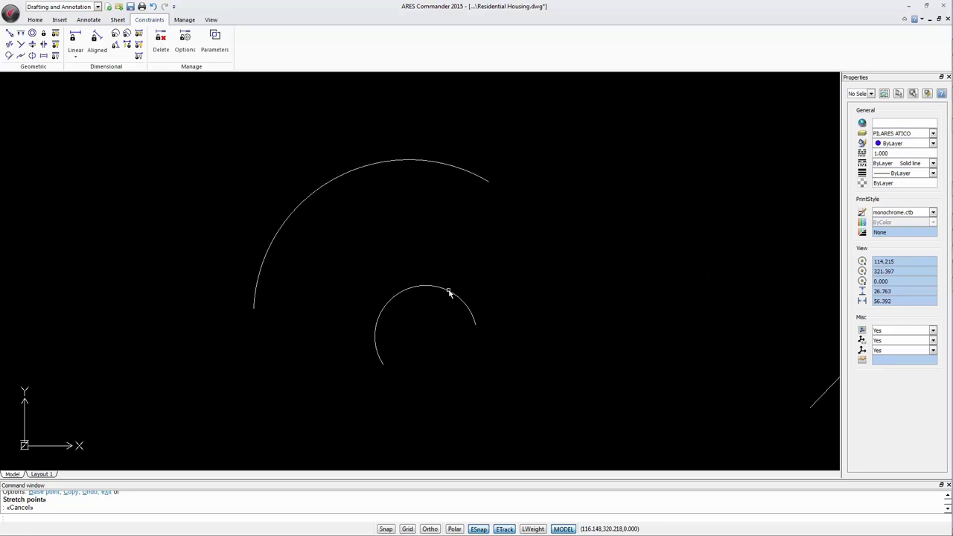
left_click(43, 55)
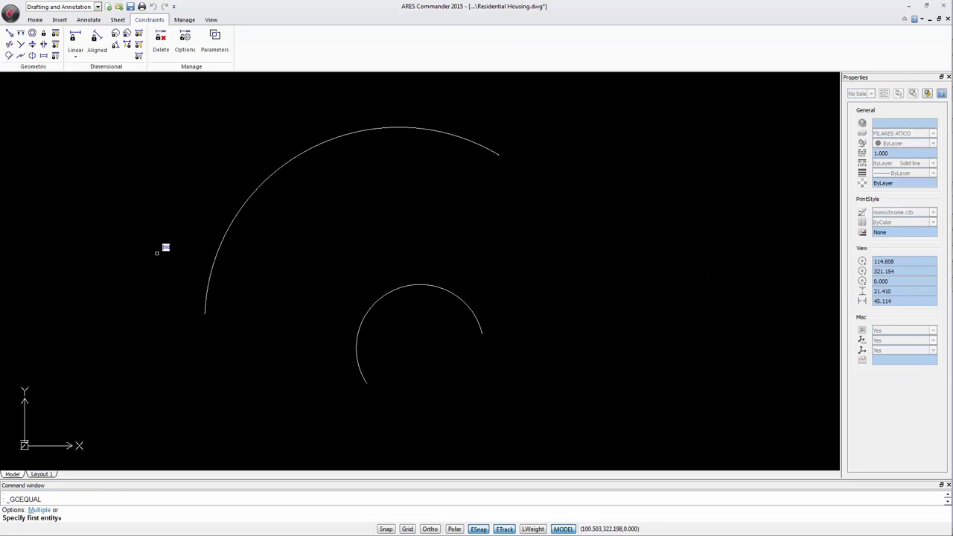
left_click(399, 284)
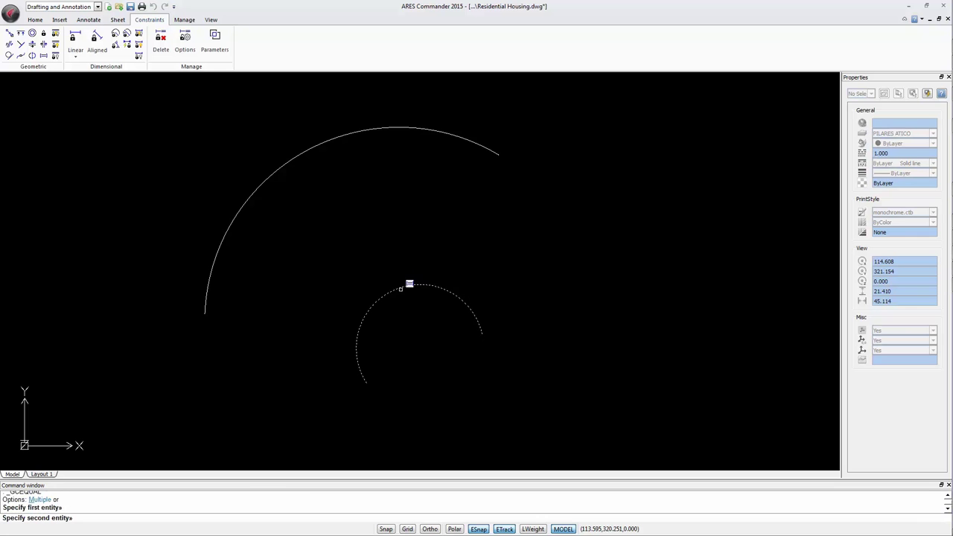
left_click(313, 148)
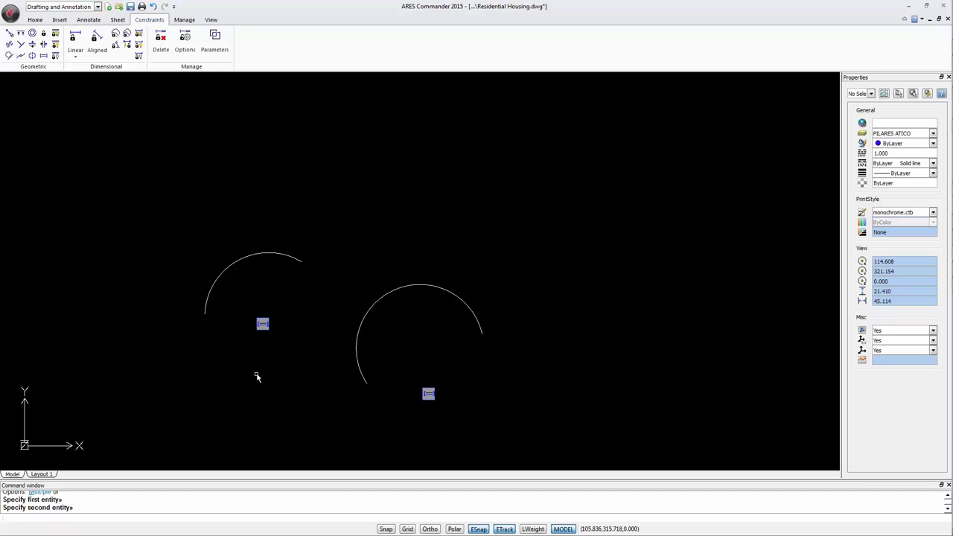
key("Escape")
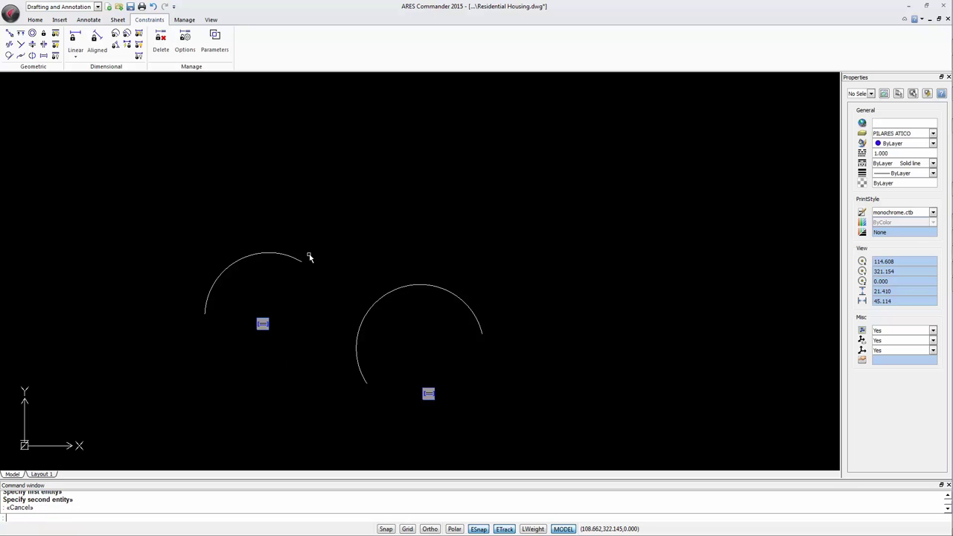
- Stretch the small arc's end point outward, enlarging both arcs together
left_click(292, 258)
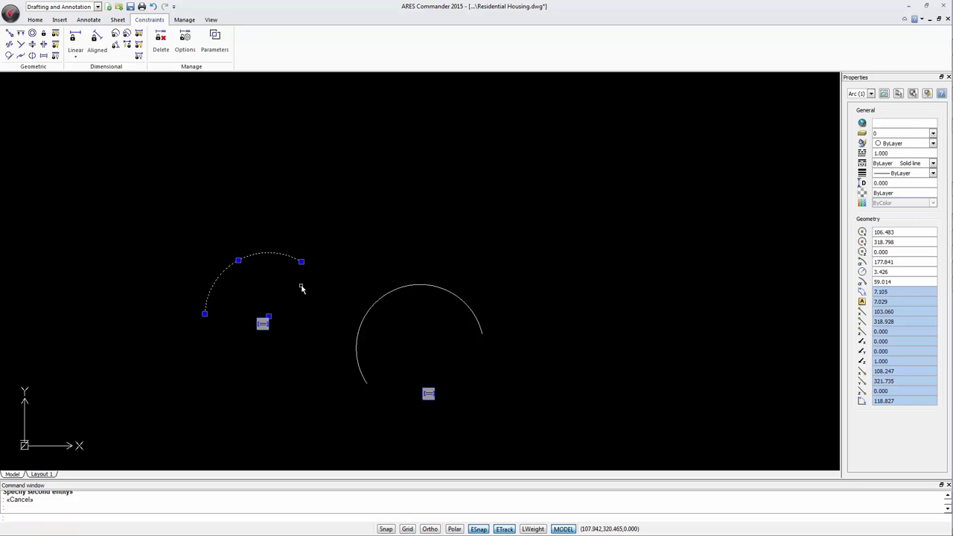
left_click(301, 261)
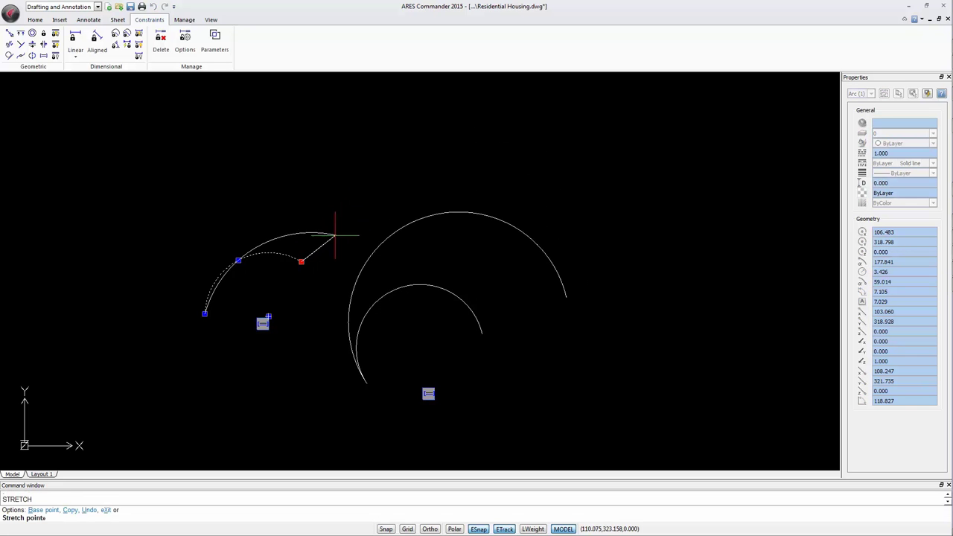
left_click(349, 217)
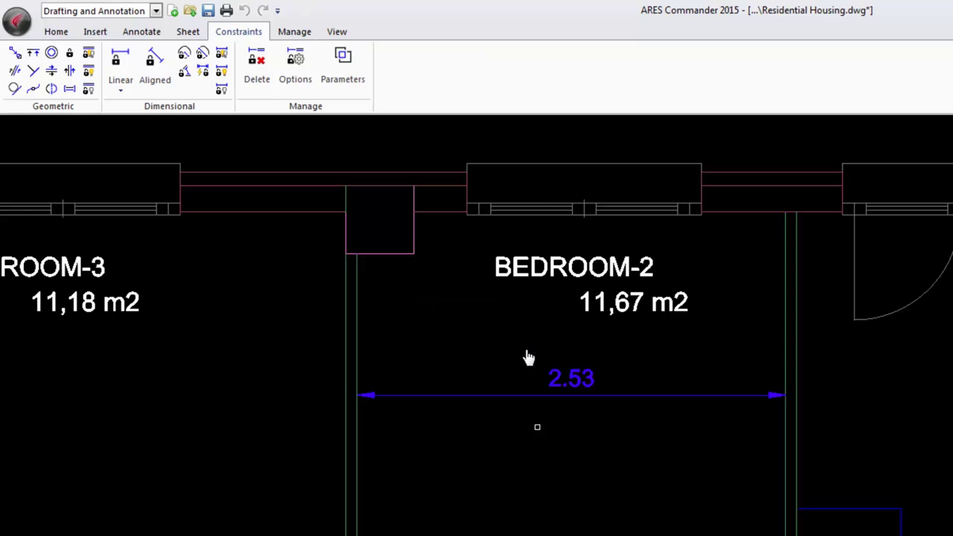
- Convert the 2.53 dimension between the Bedroom-2 walls into constraint d1=2.525
left_click(573, 358)
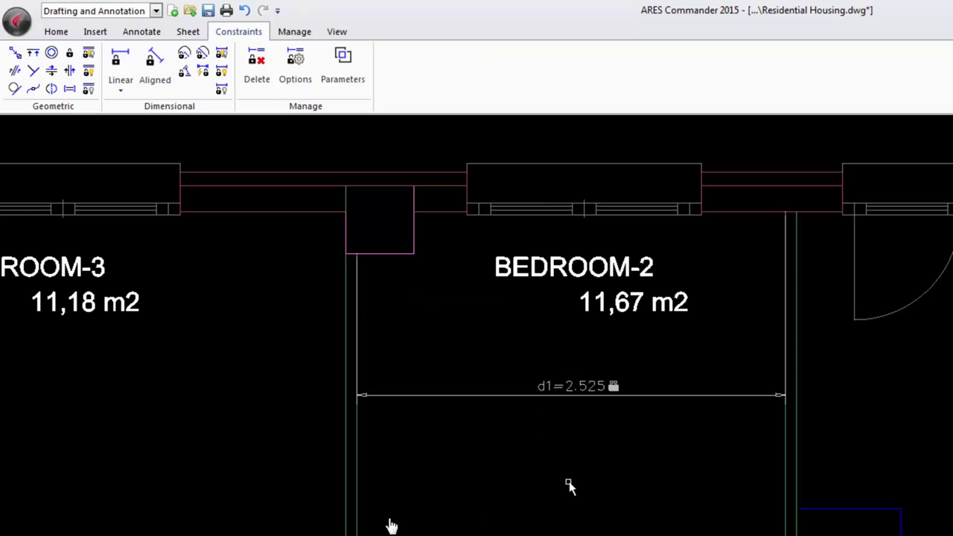